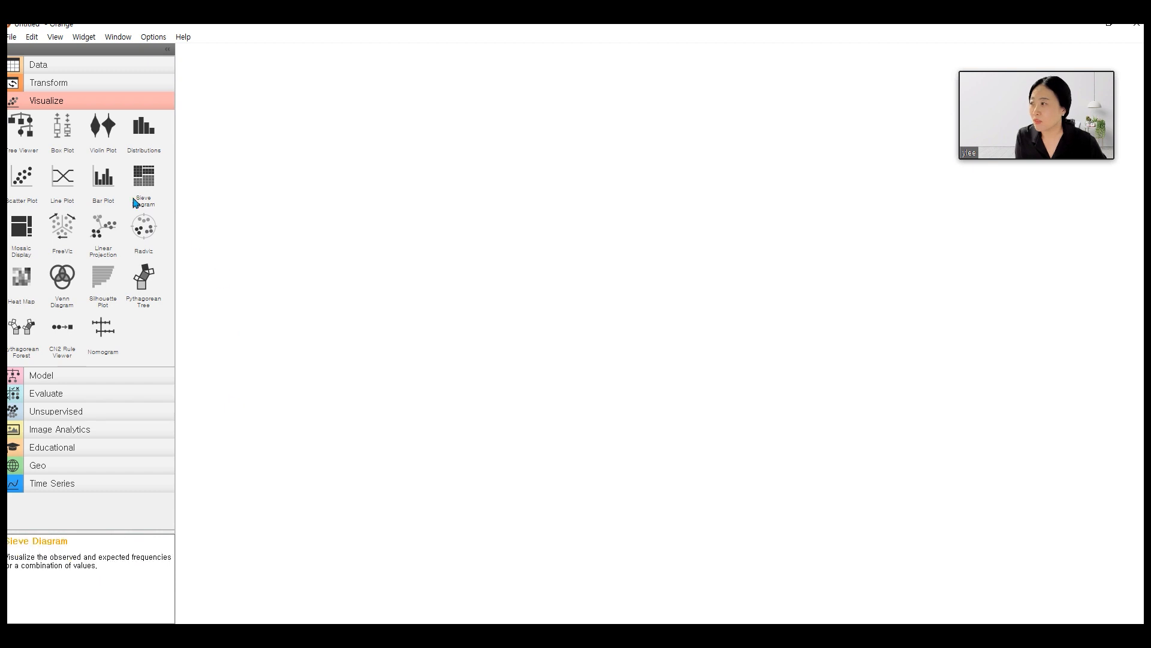
Add a Datasets widget to the empty canvas and position it in the canvas's upper-left area
{"action": "left_click", "coordinate": [81, 66]}
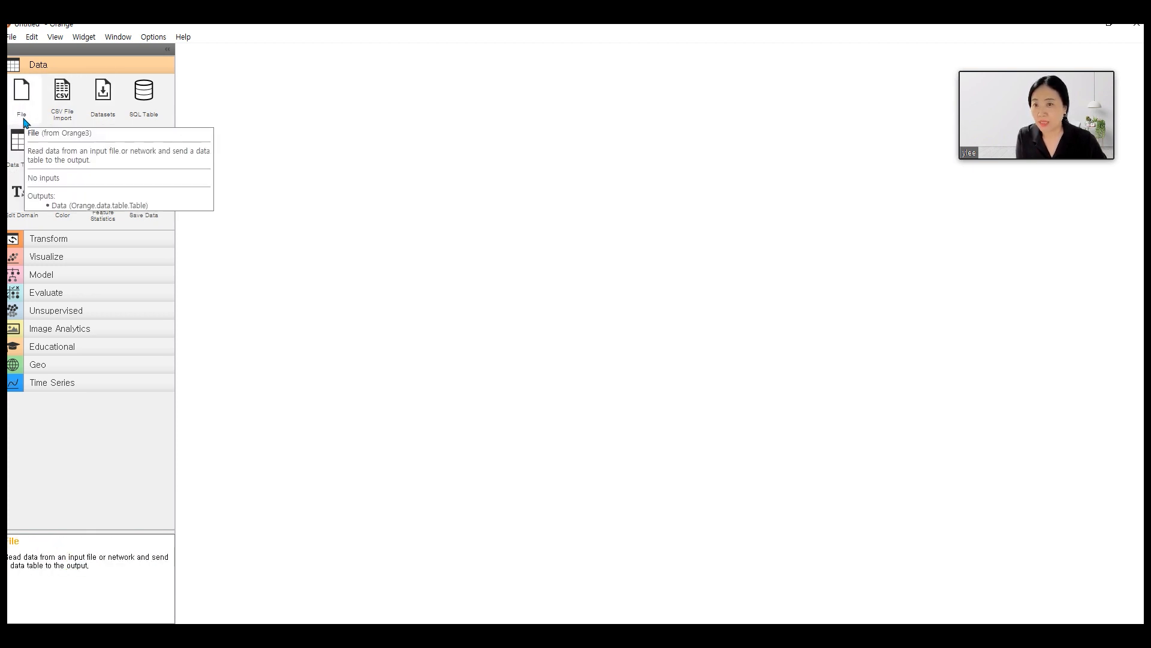
{"action": "left_click", "coordinate": [103, 96]}
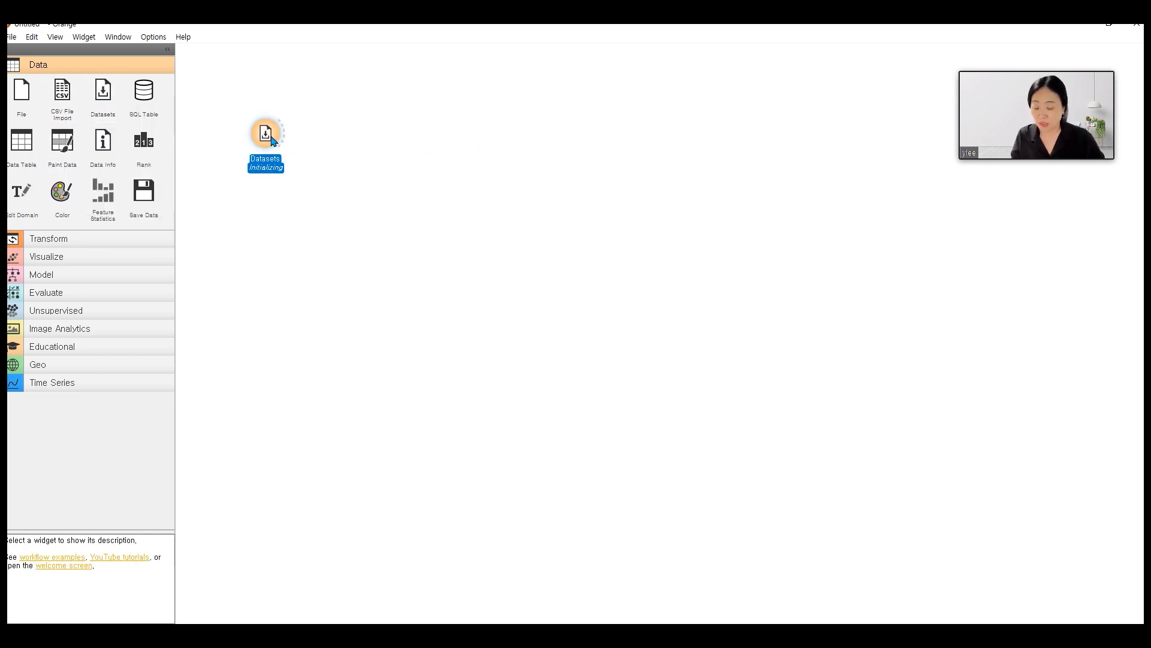
{"action": "scroll", "coordinate": [271, 139], "scroll_direction": "up", "scroll_amount": 3}
{"action": "scroll", "coordinate": [365, 194], "scroll_direction": "up", "scroll_amount": 9}
{"action": "left_click_drag", "start_coordinate": [370, 241], "coordinate": [355, 194]}
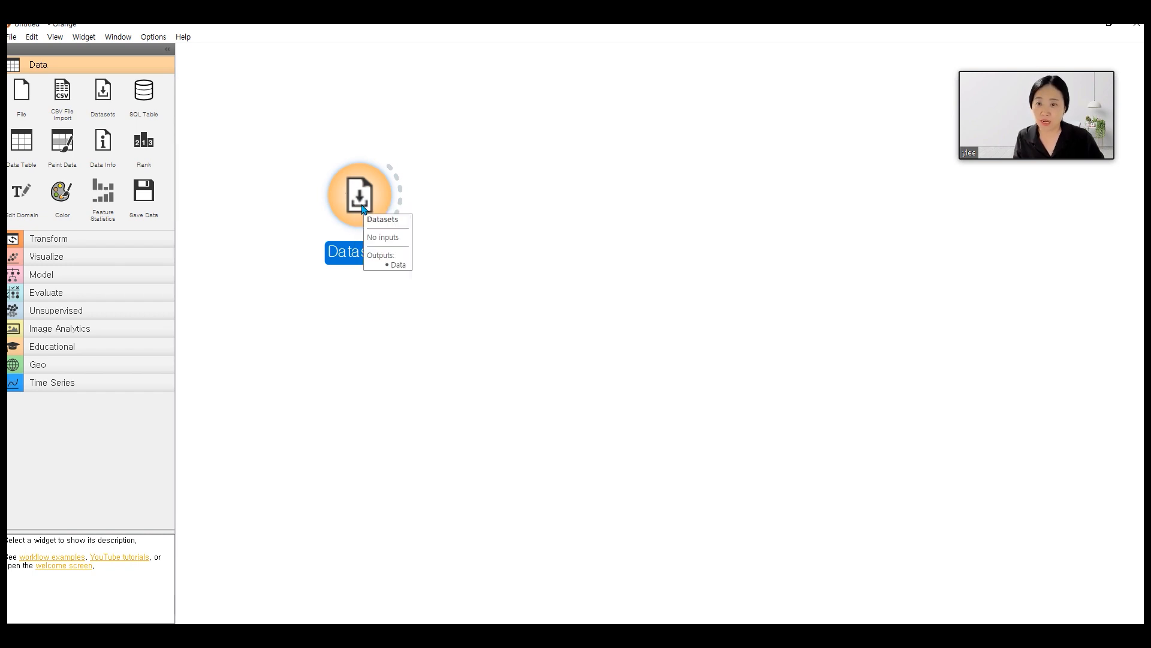
Filter the Datasets widget's online repository list by "h", load the HDI dataset and close the widget window
{"action": "double_click", "coordinate": [361, 206]}
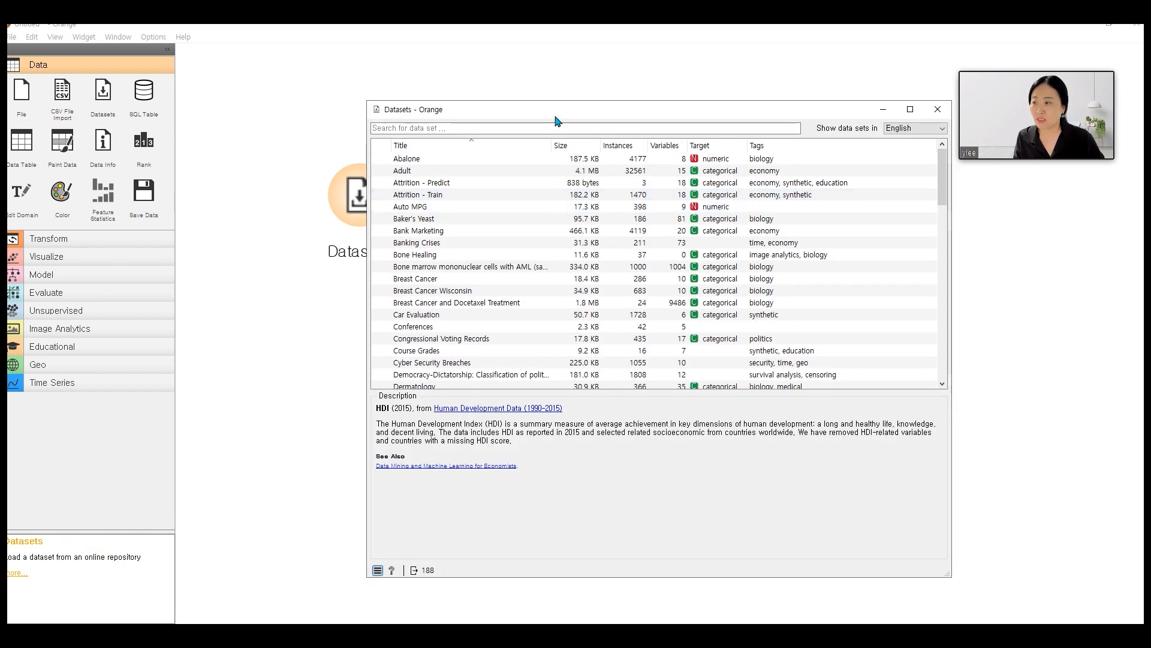
{"action": "scroll", "coordinate": [516, 198], "scroll_direction": "down", "scroll_amount": 20}
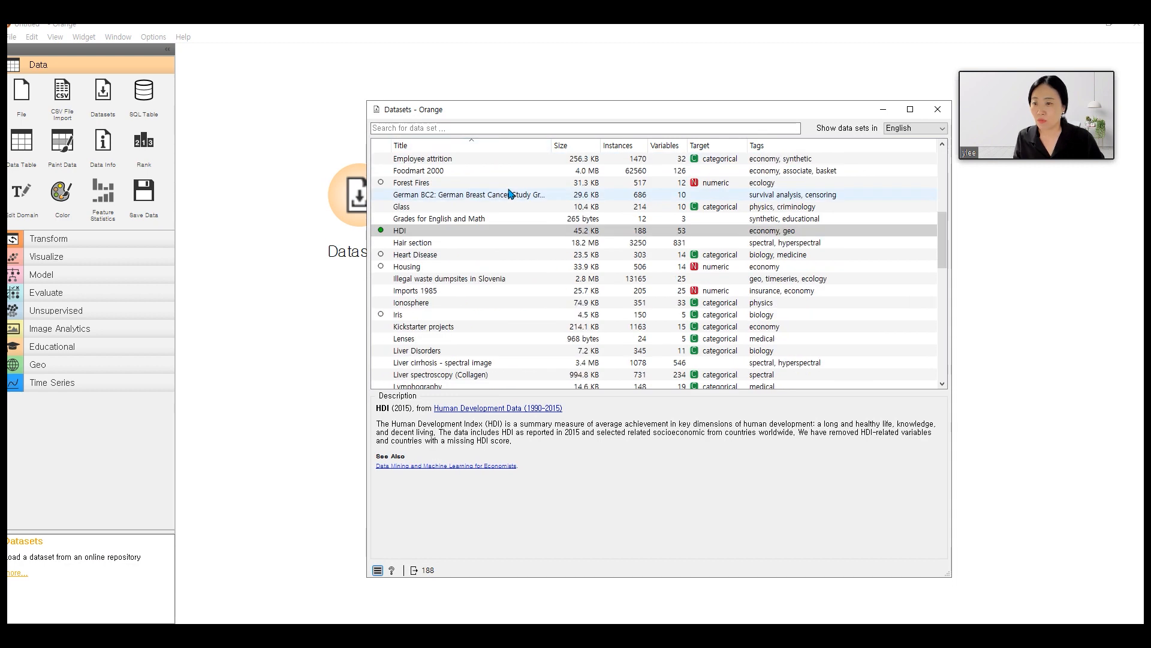
{"action": "scroll", "coordinate": [522, 266], "scroll_direction": "up", "scroll_amount": 15}
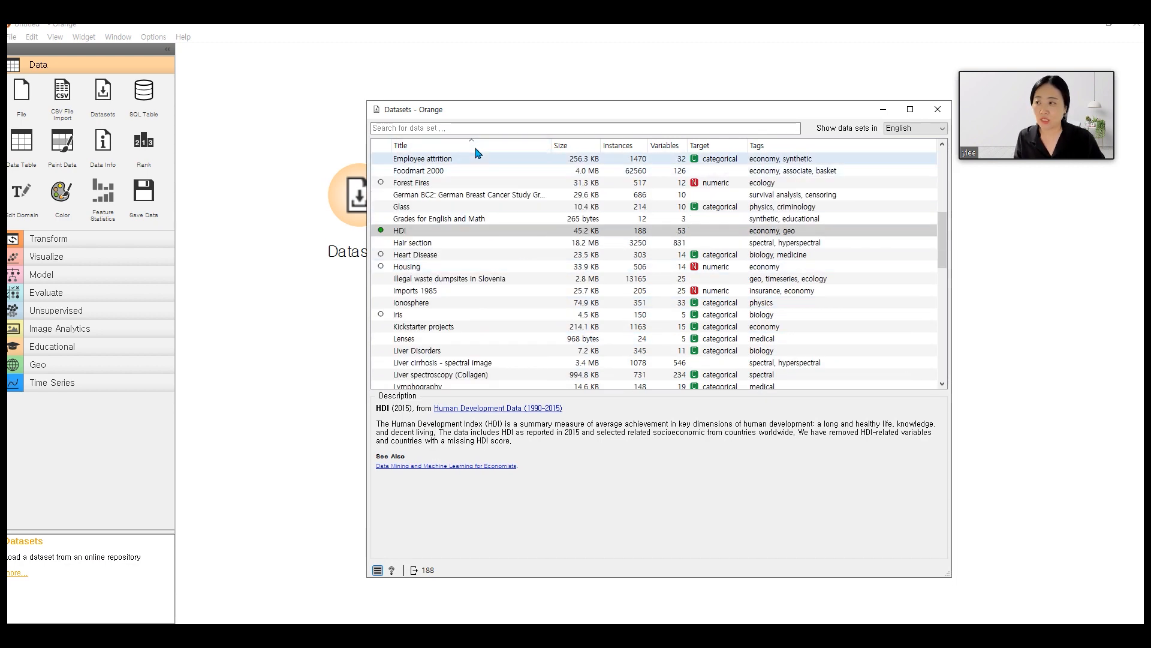
{"action": "left_click", "coordinate": [481, 128]}
{"action": "type", "text": "h"}
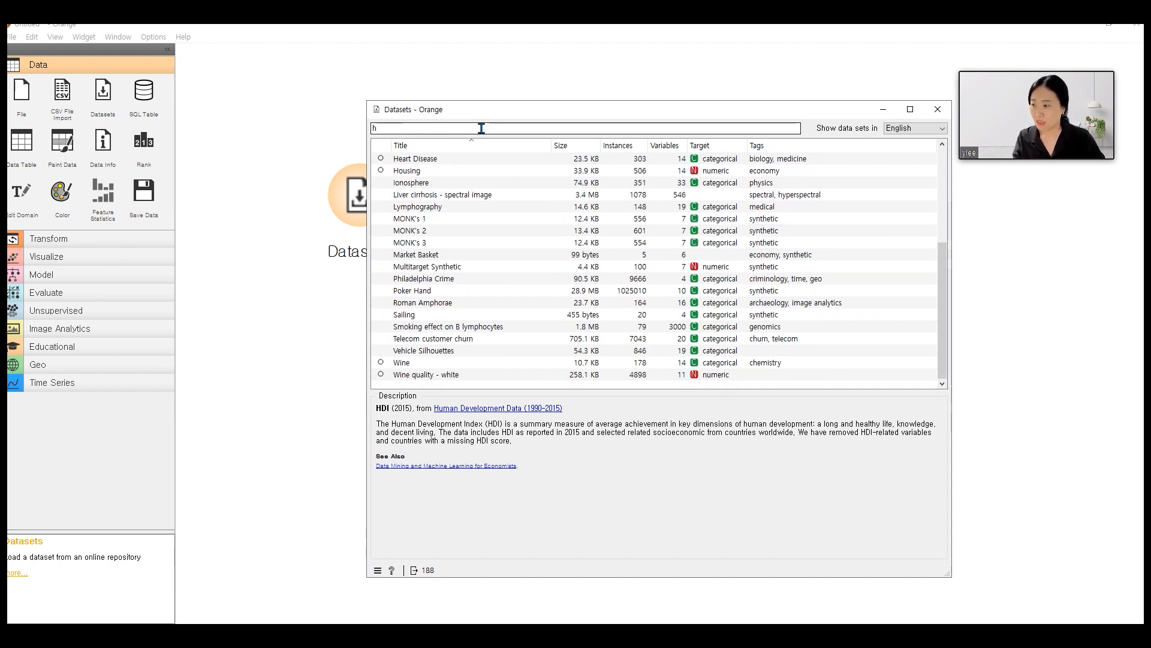
{"action": "scroll", "coordinate": [498, 246], "scroll_direction": "up", "scroll_amount": 4}
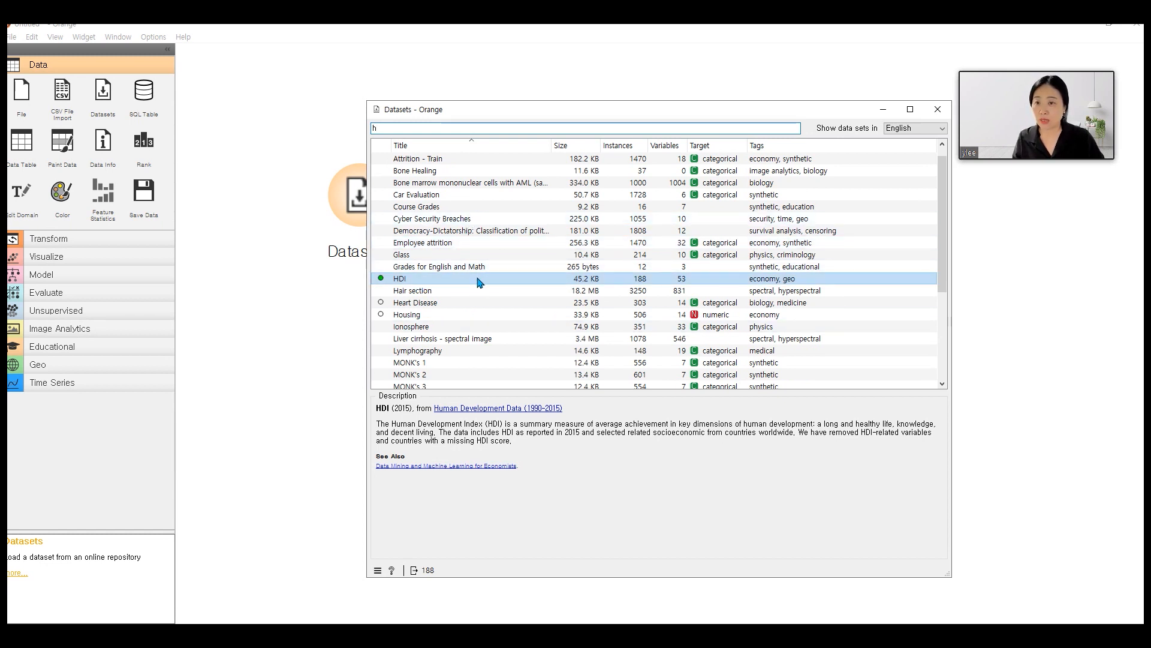
{"action": "scroll", "coordinate": [478, 289], "scroll_direction": "down", "scroll_amount": 1}
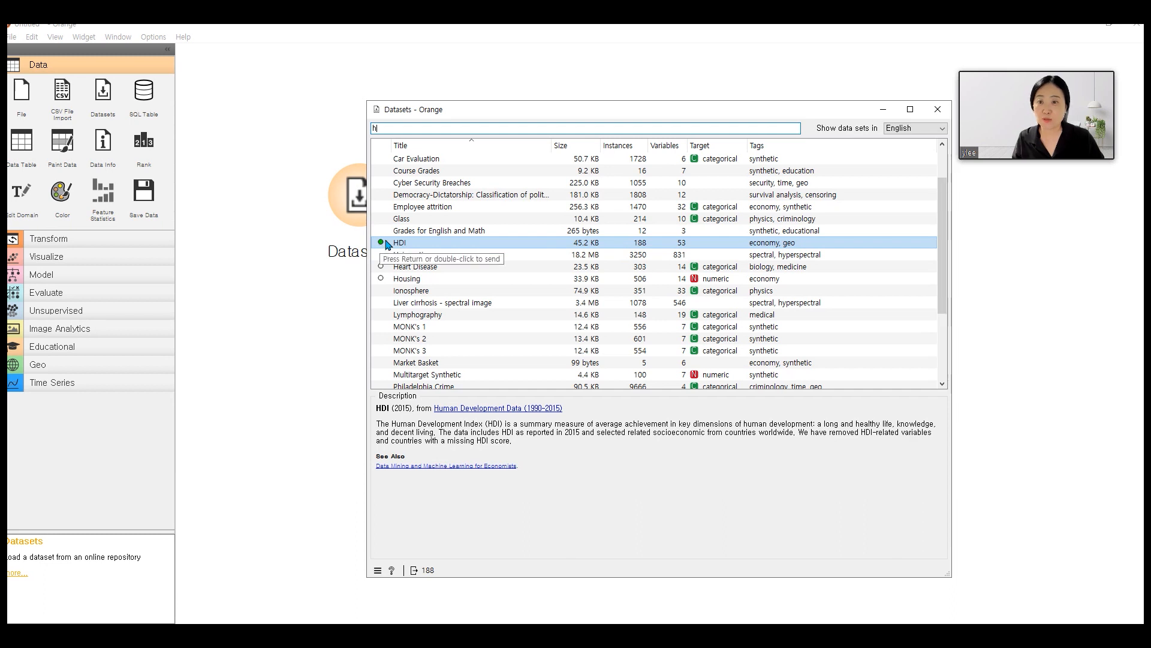
{"action": "left_click", "coordinate": [505, 246]}
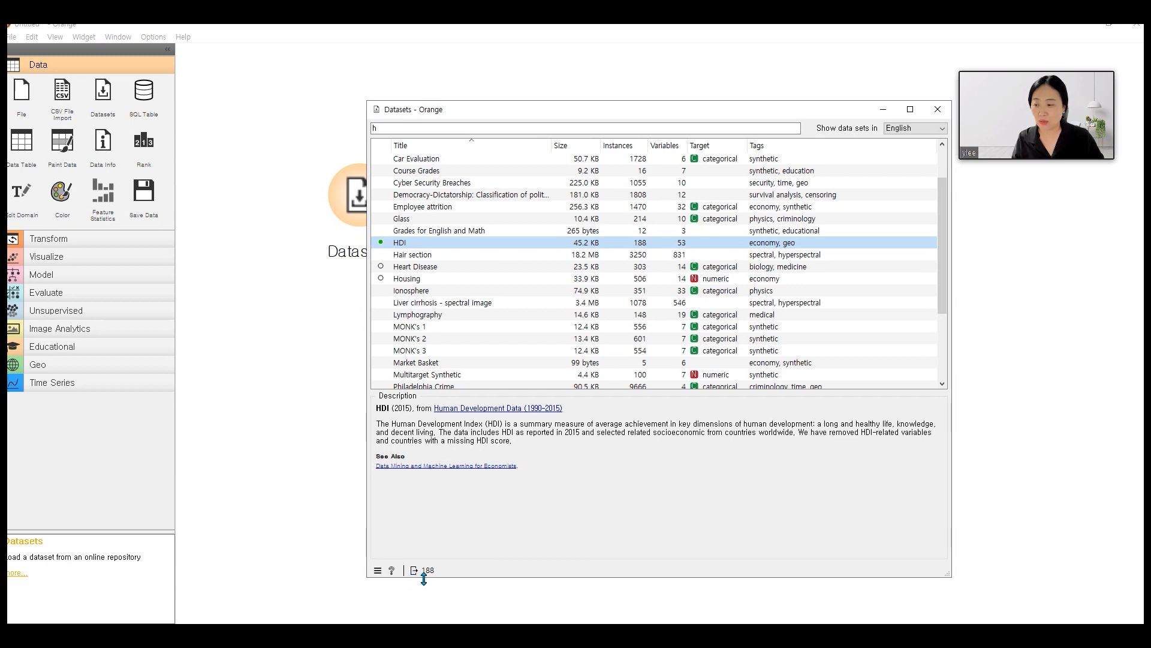
{"action": "mouse_move", "coordinate": [432, 576]}
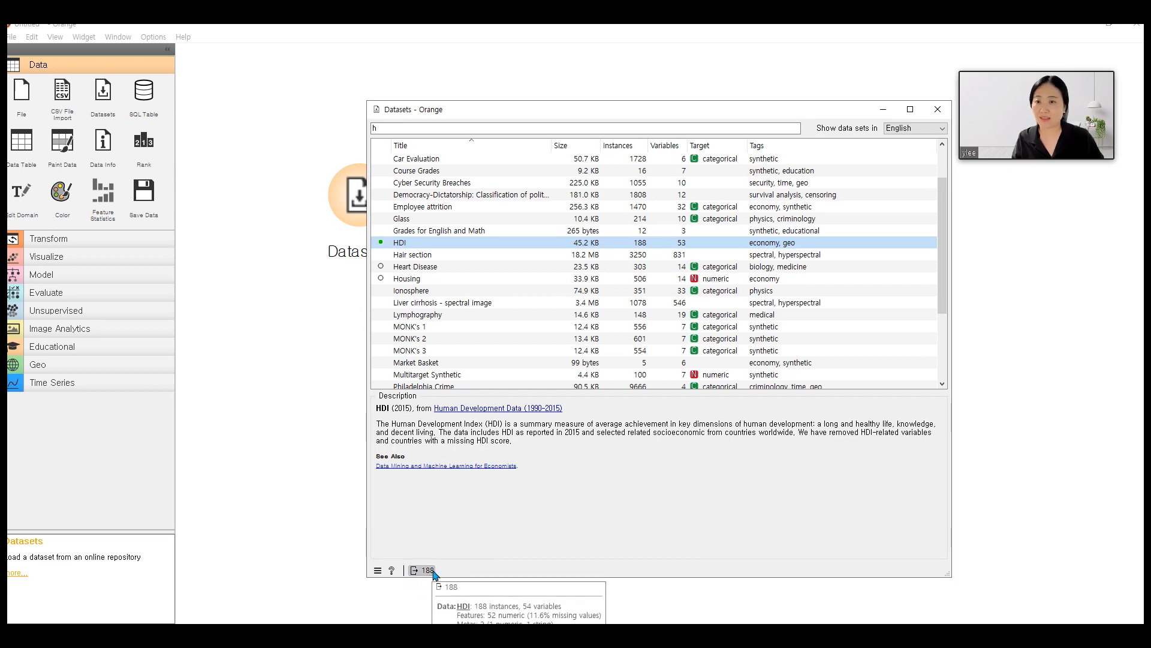
{"action": "left_click", "coordinate": [939, 109]}
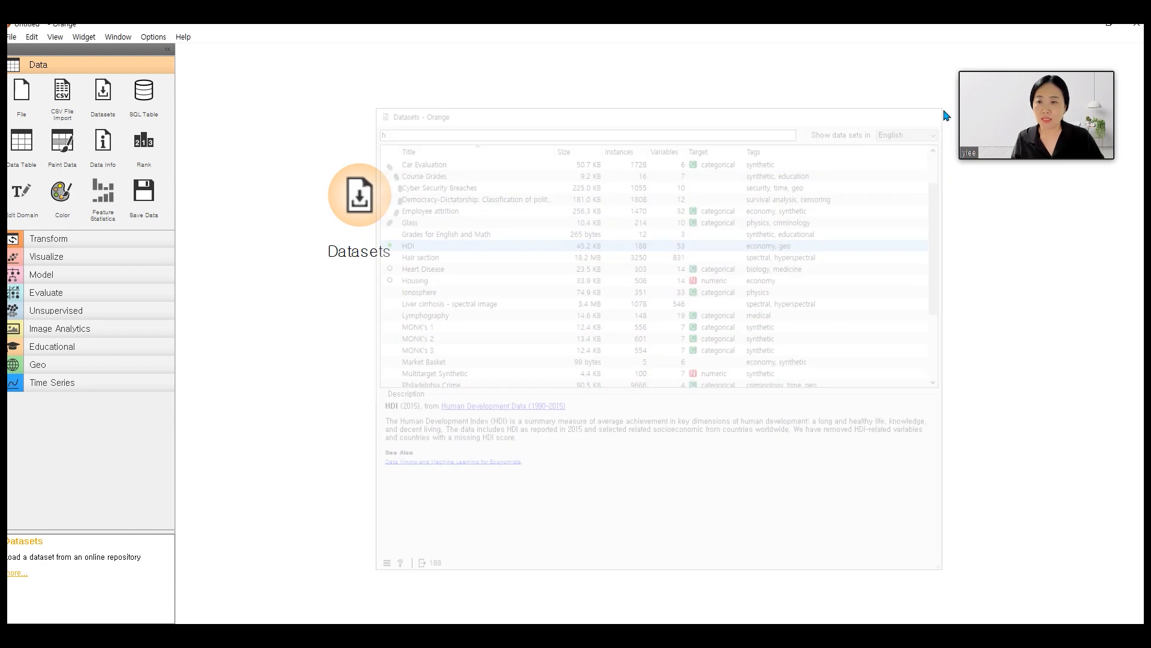
Move the Datasets widget slightly up and link a new Data Table widget to its output
{"action": "left_click", "coordinate": [379, 200]}
{"action": "left_click_drag", "start_coordinate": [379, 200], "coordinate": [381, 161]}
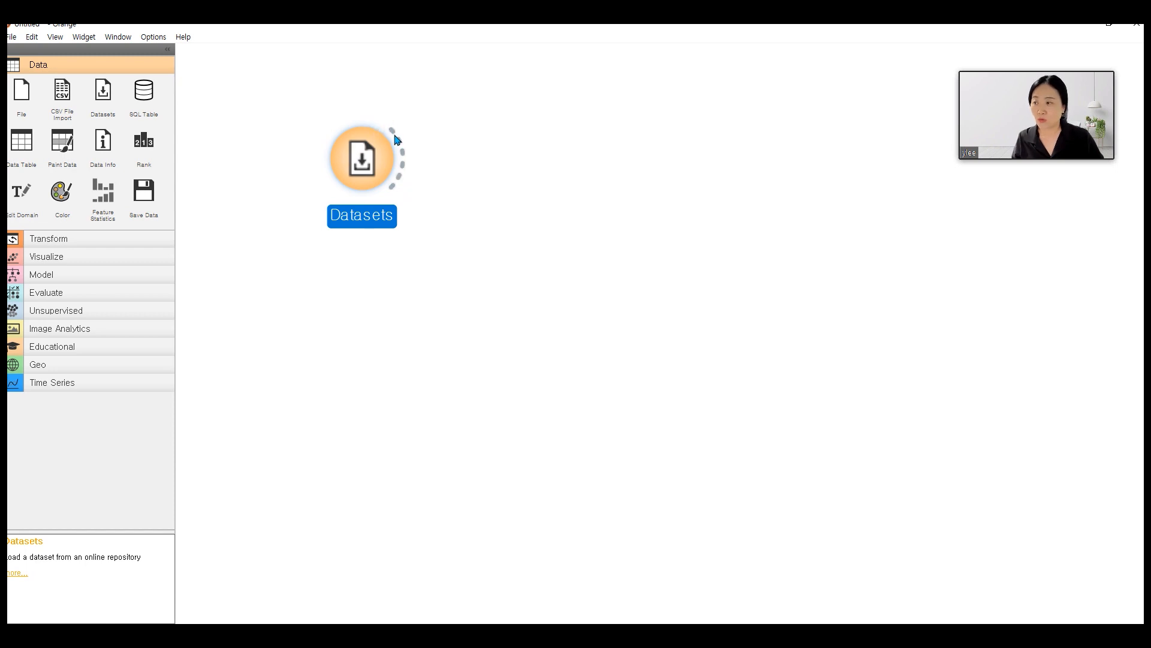
{"action": "left_click", "coordinate": [404, 159]}
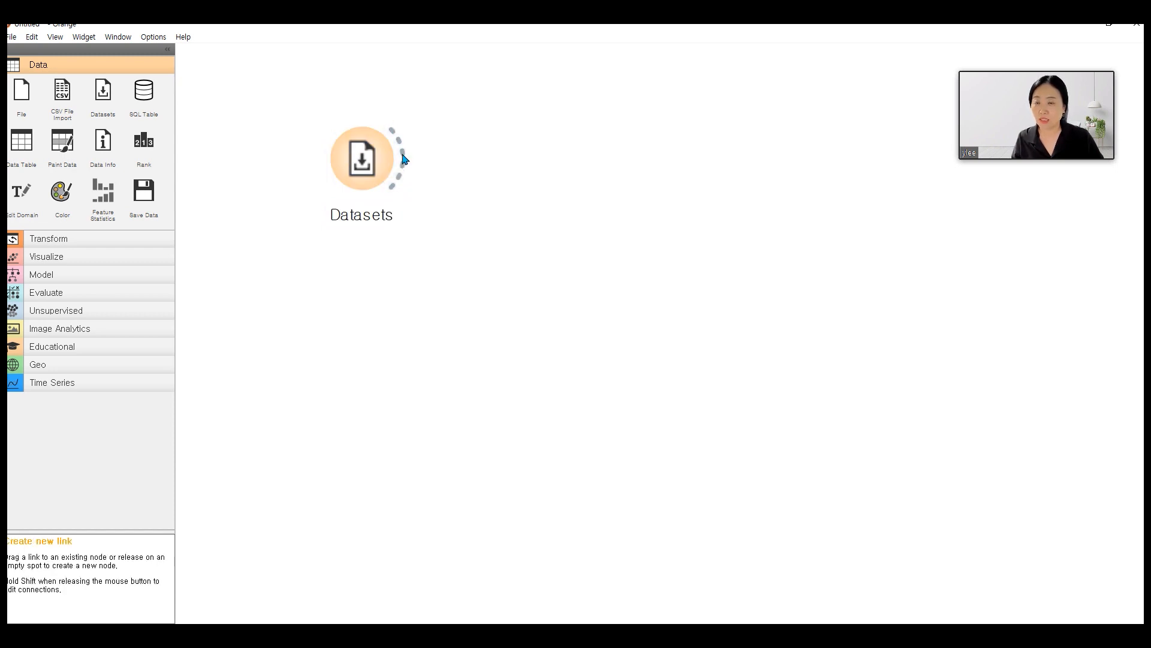
{"action": "left_click_drag", "start_coordinate": [404, 159], "coordinate": [491, 162]}
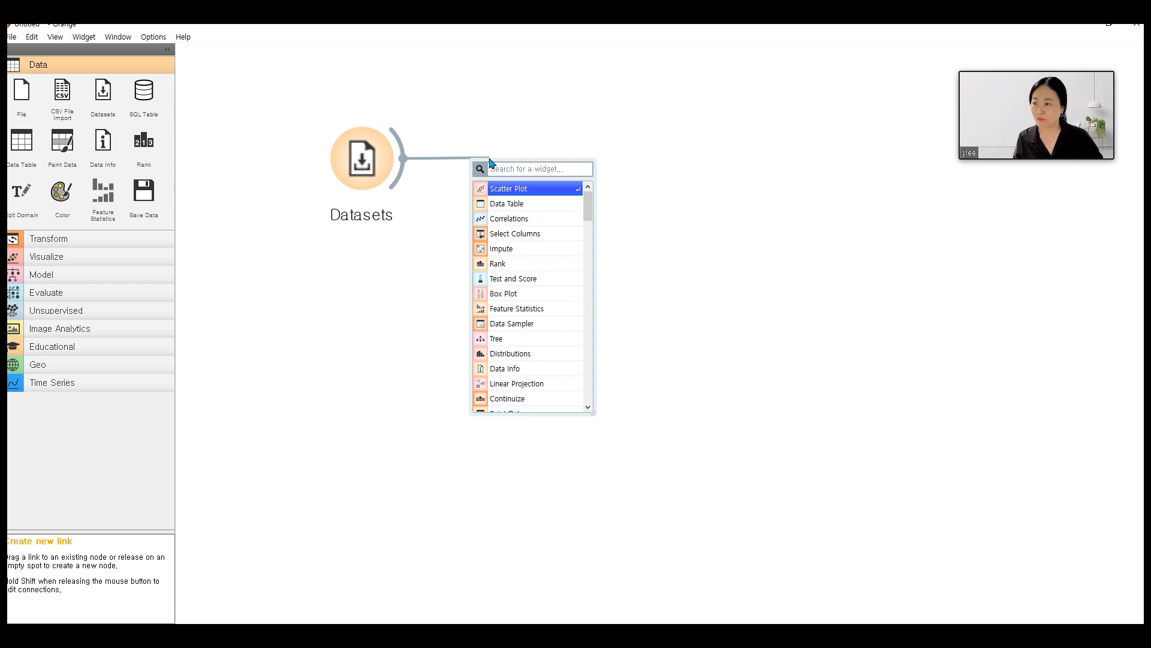
{"action": "left_click", "coordinate": [513, 206]}
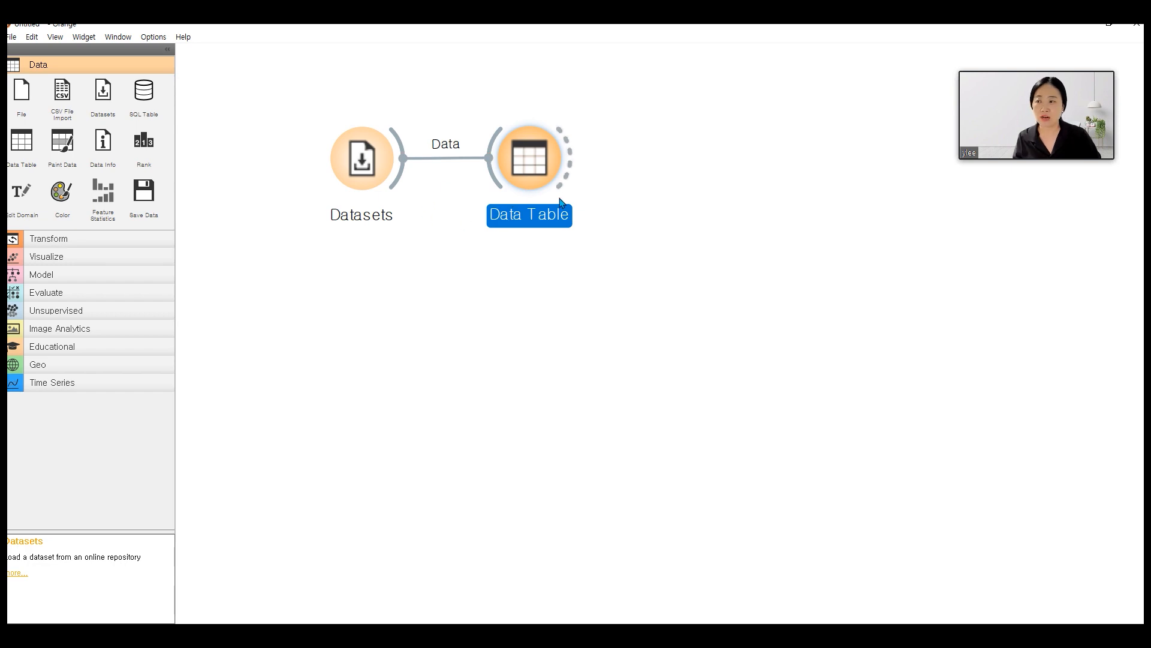
Open the Data Table and examine the dataset's summary info, column headings, last rows and last columns, and close it
{"action": "double_click", "coordinate": [527, 167]}
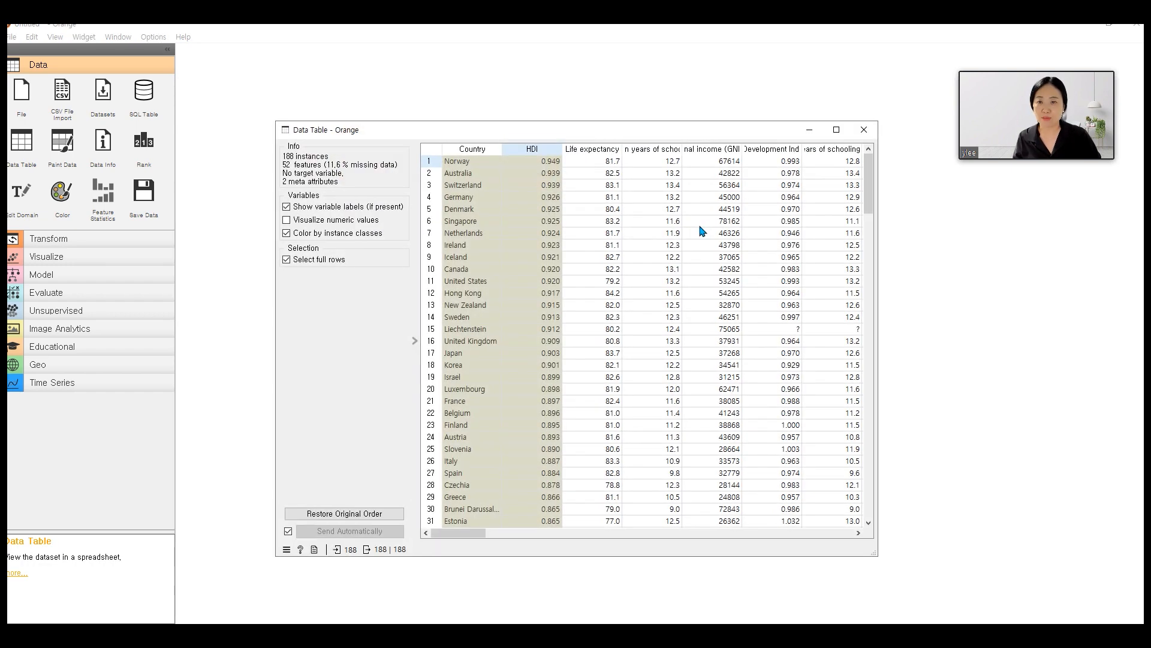
{"action": "left_click_drag", "start_coordinate": [614, 136], "coordinate": [655, 109]}
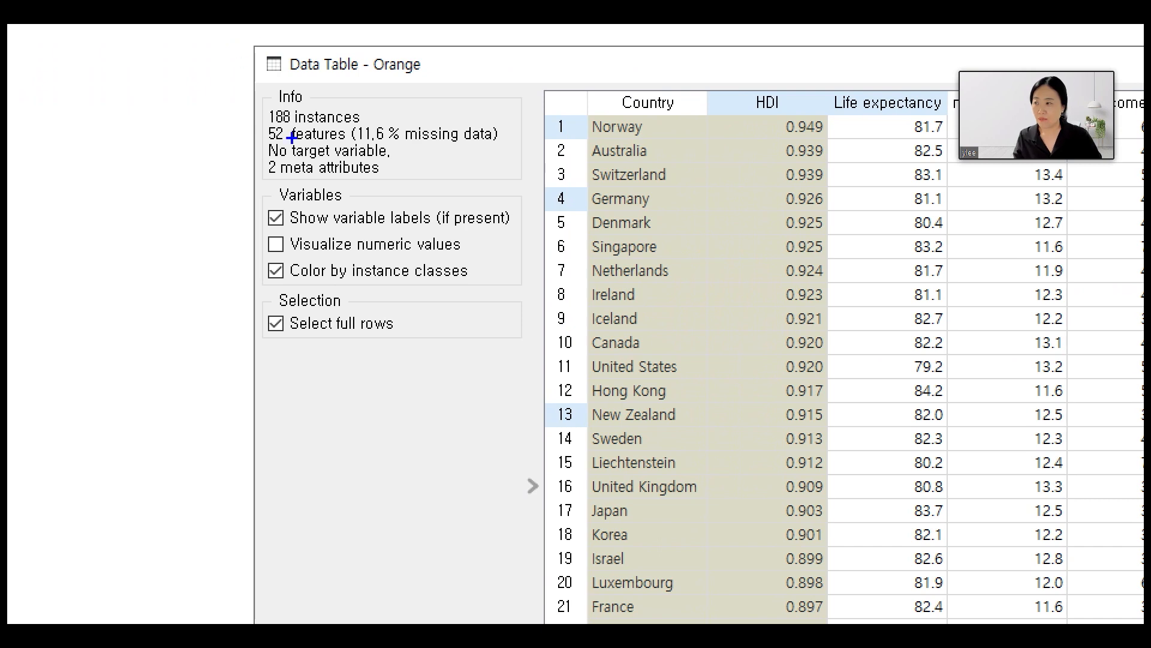
{"action": "left_click_drag", "start_coordinate": [270, 125], "coordinate": [402, 110]}
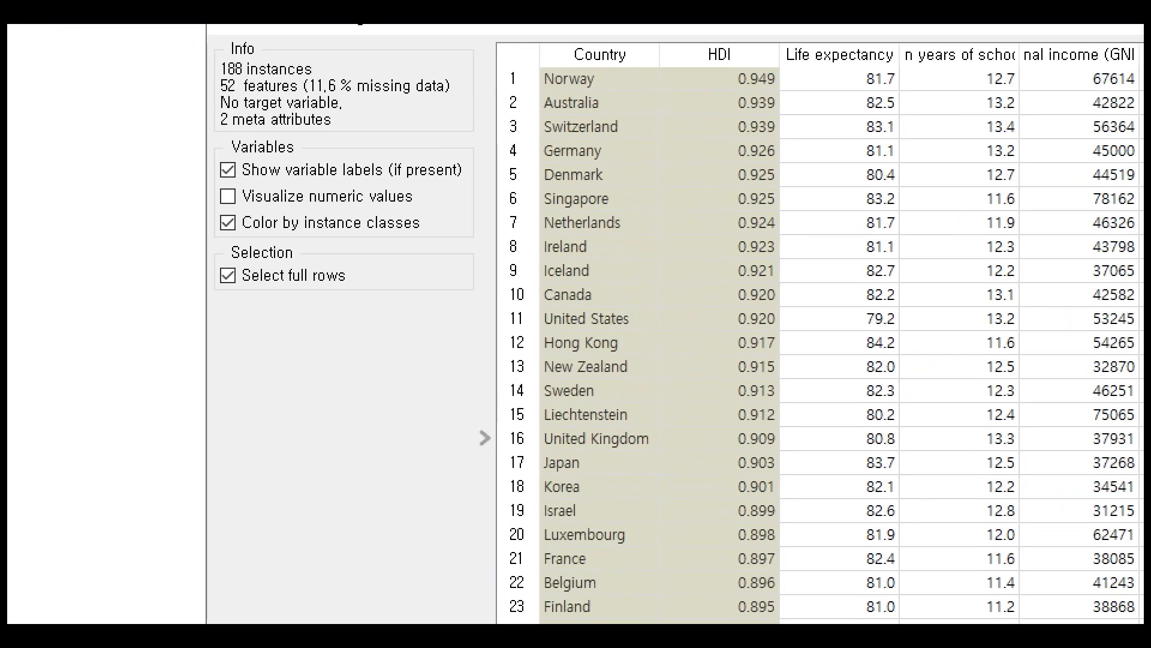
{"action": "mouse_move", "coordinate": [568, 71]}
{"action": "left_mouse_down"}
{"action": "mouse_move", "coordinate": [745, 71]}
{"action": "mouse_move", "coordinate": [732, 32]}
{"action": "mouse_move", "coordinate": [691, 58]}
{"action": "left_mouse_up"}
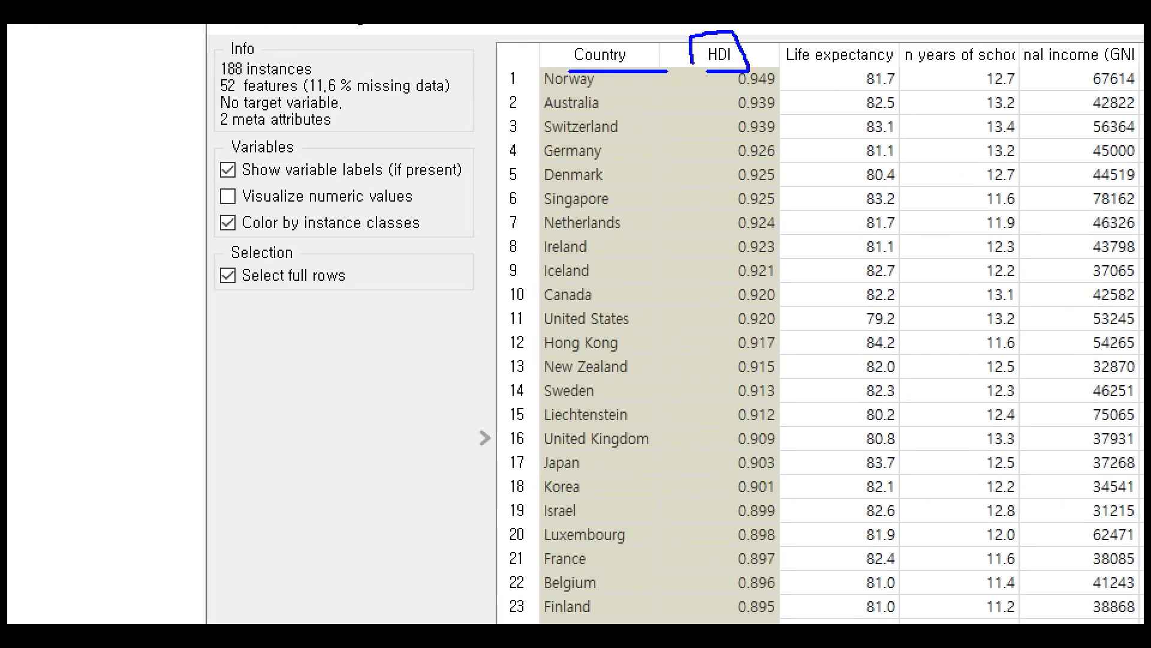
{"action": "left_click_drag", "start_coordinate": [793, 67], "coordinate": [879, 68]}
{"action": "left_click_drag", "start_coordinate": [908, 67], "coordinate": [1136, 68]}
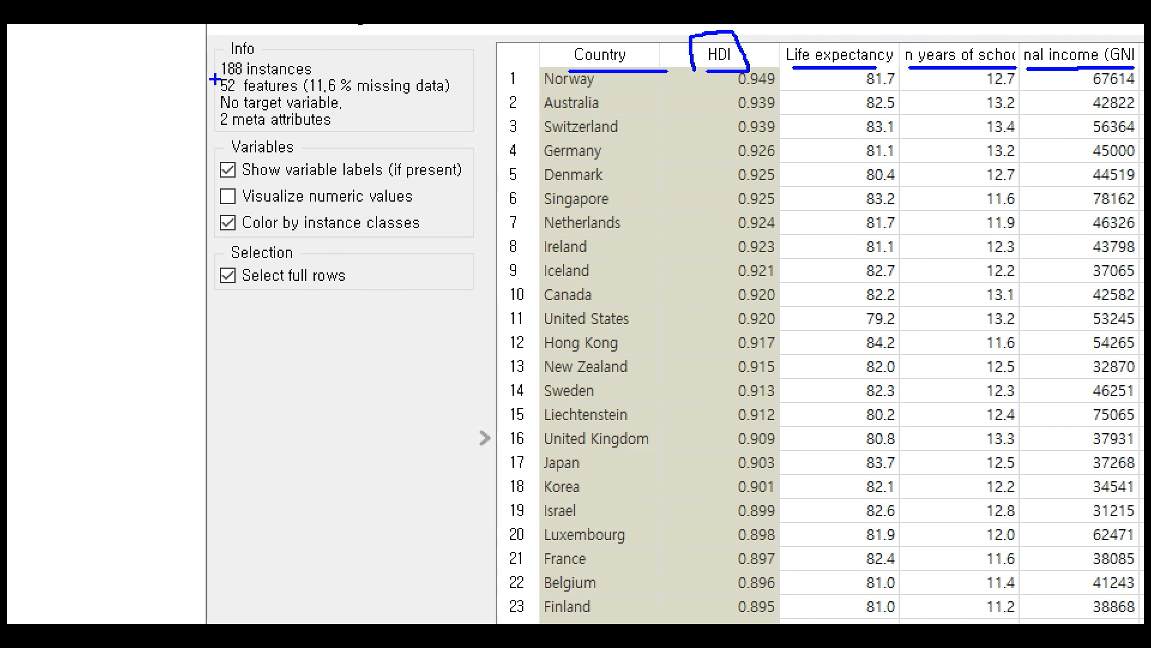
{"action": "left_click_drag", "start_coordinate": [217, 76], "coordinate": [326, 76]}
{"action": "left_click_drag", "start_coordinate": [218, 94], "coordinate": [311, 94]}
{"action": "key", "text": "ctrl+z"}
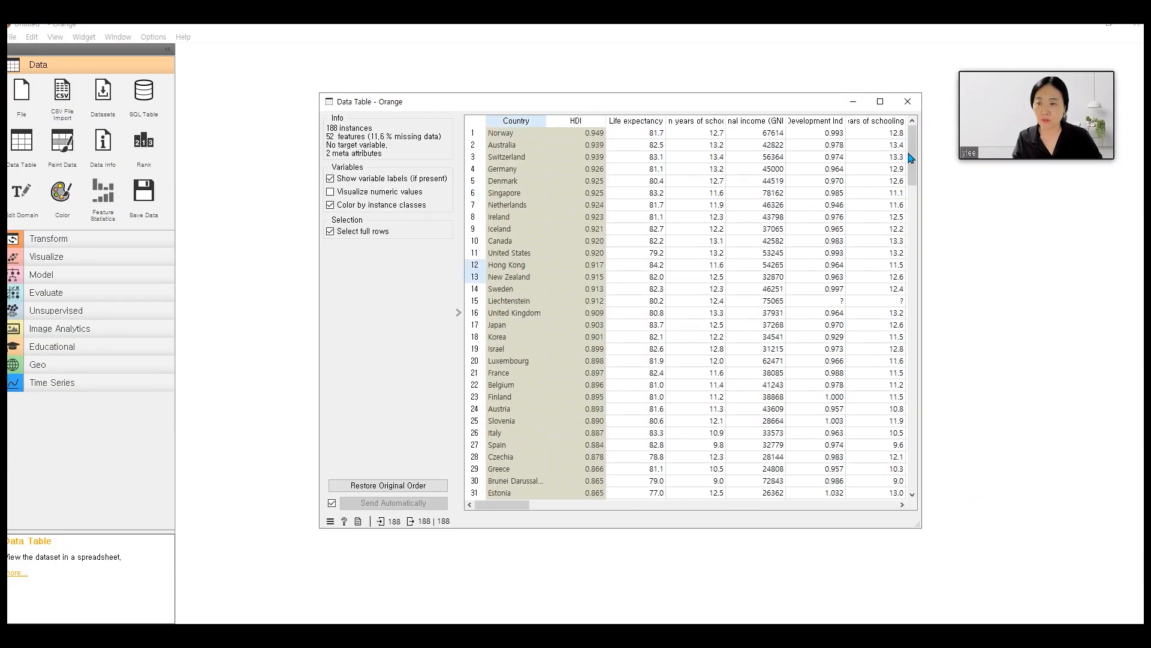
{"action": "left_click_drag", "start_coordinate": [910, 157], "coordinate": [905, 468]}
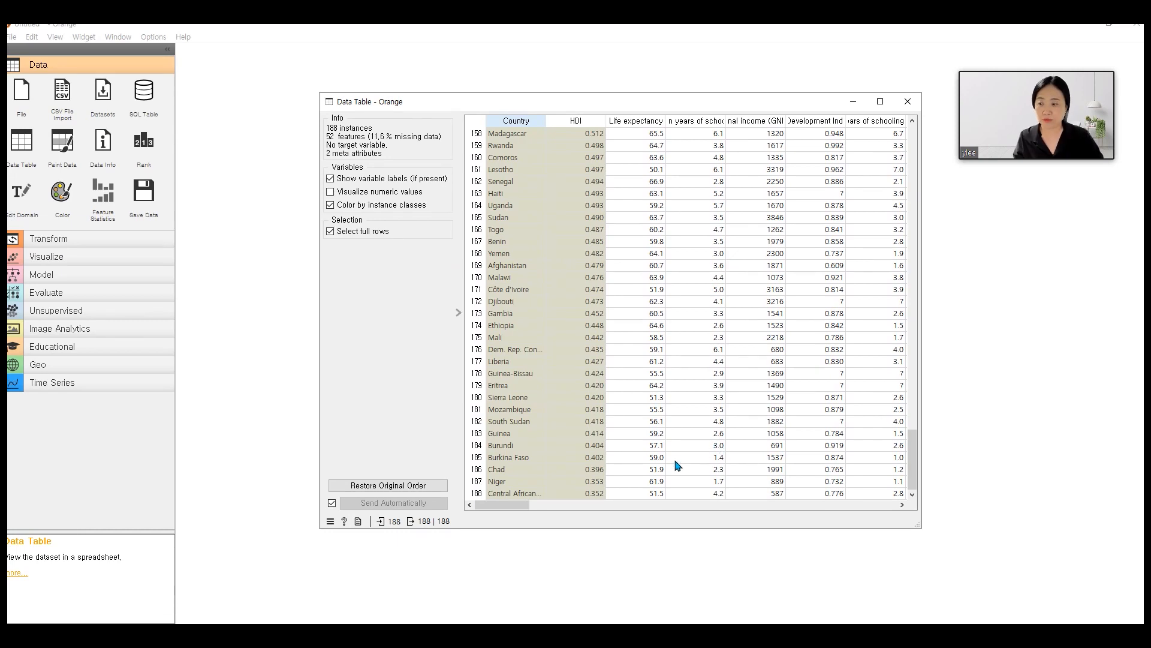
{"action": "left_click_drag", "start_coordinate": [528, 505], "coordinate": [903, 512]}
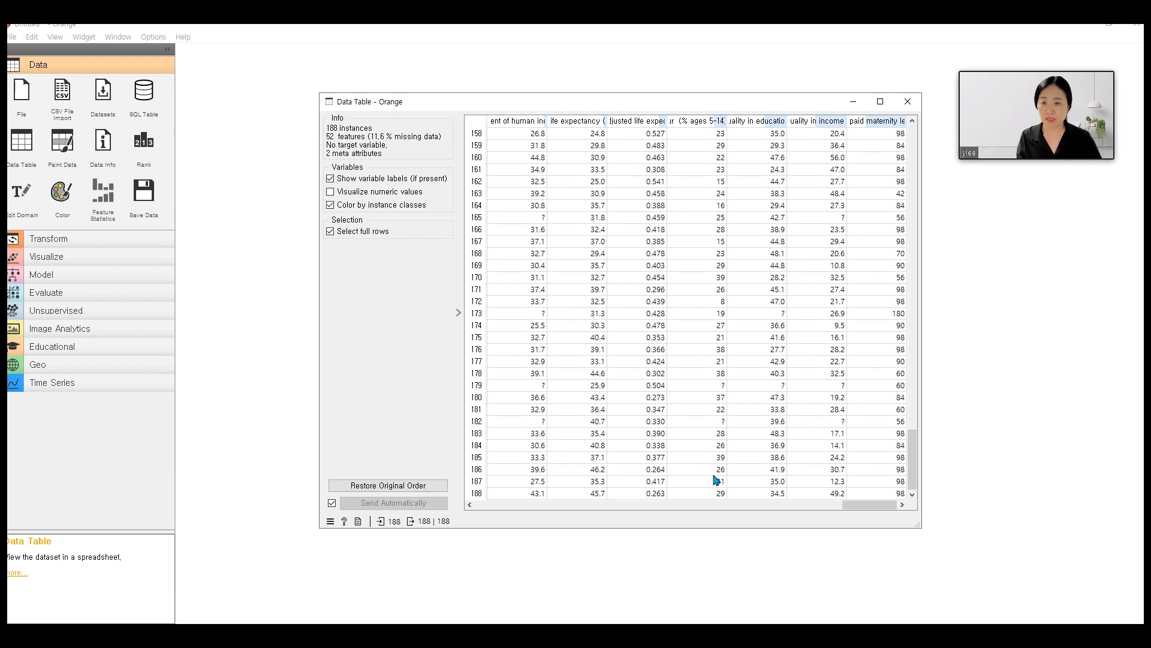
{"action": "left_click", "coordinate": [908, 102]}
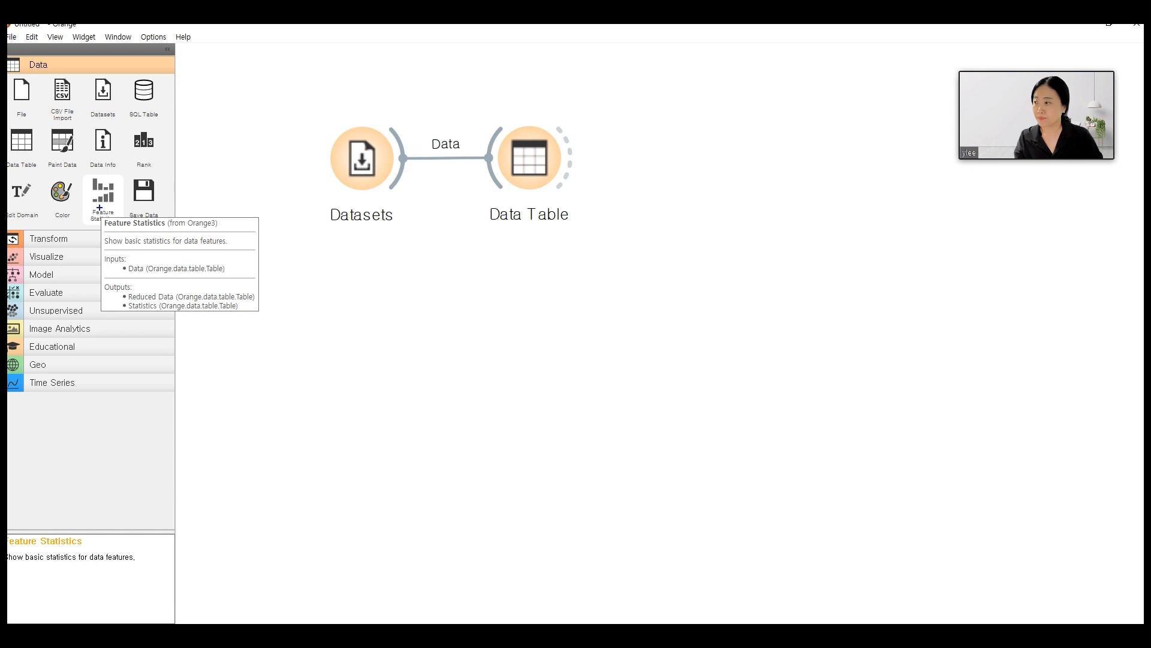
Add a Feature Statistics widget beside the Data Table and connect the Data Table's output to it
{"action": "left_click_drag", "start_coordinate": [81, 170], "coordinate": [125, 228]}
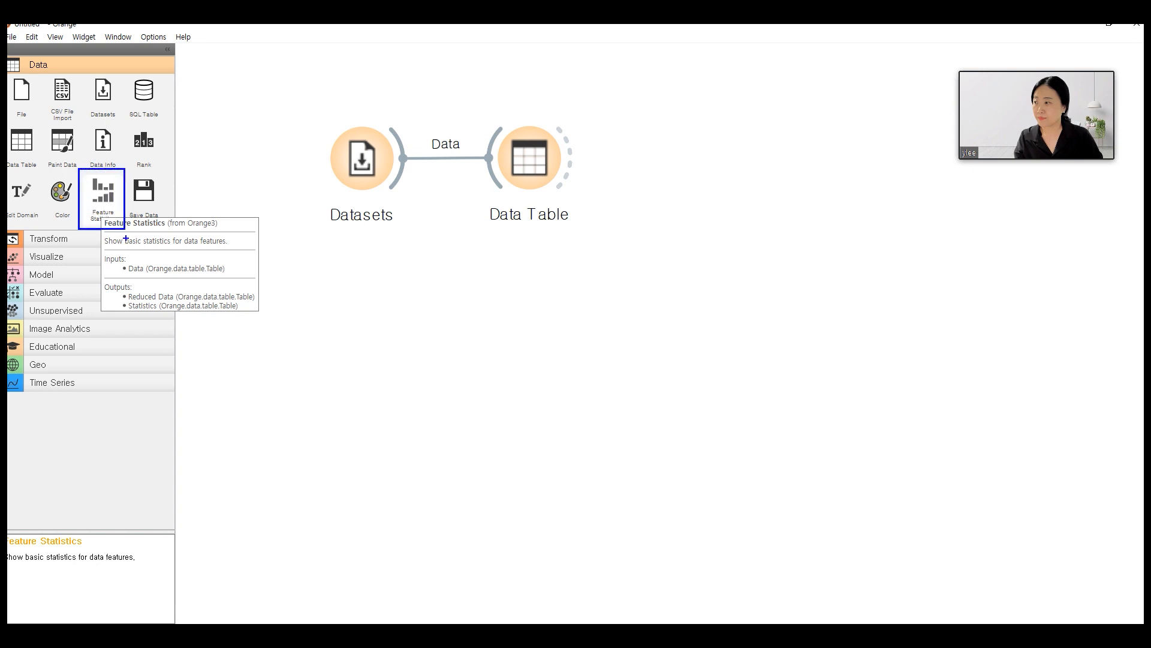
{"action": "left_click", "coordinate": [111, 203]}
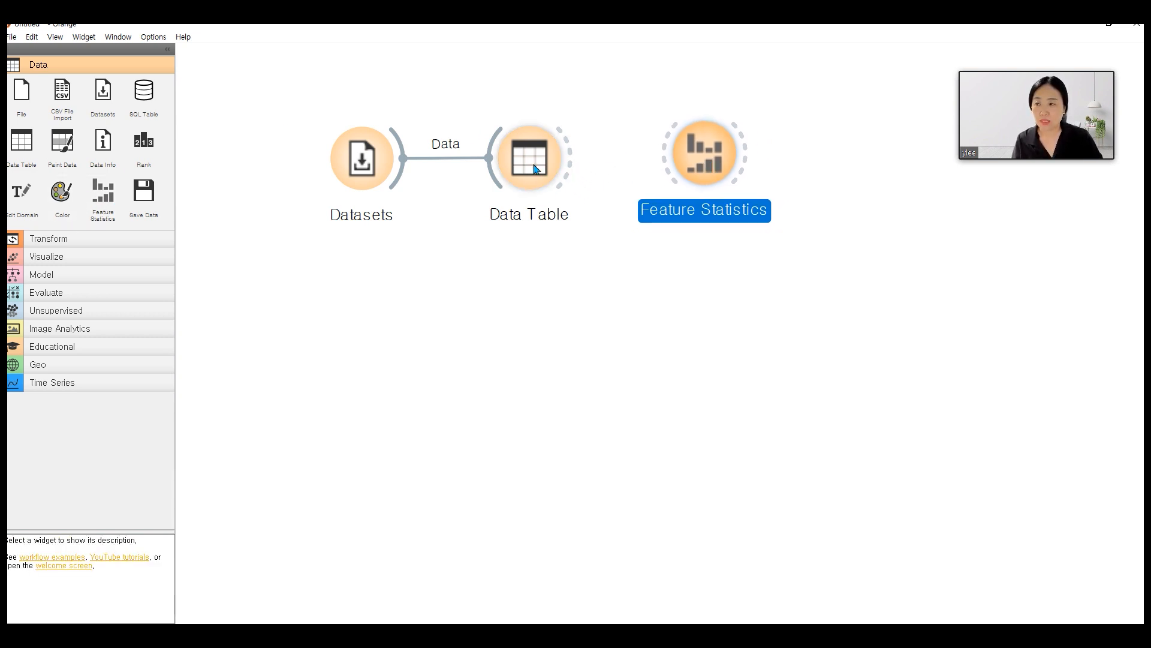
{"action": "left_click", "coordinate": [575, 162]}
{"action": "left_click_drag", "start_coordinate": [584, 169], "coordinate": [710, 170]}
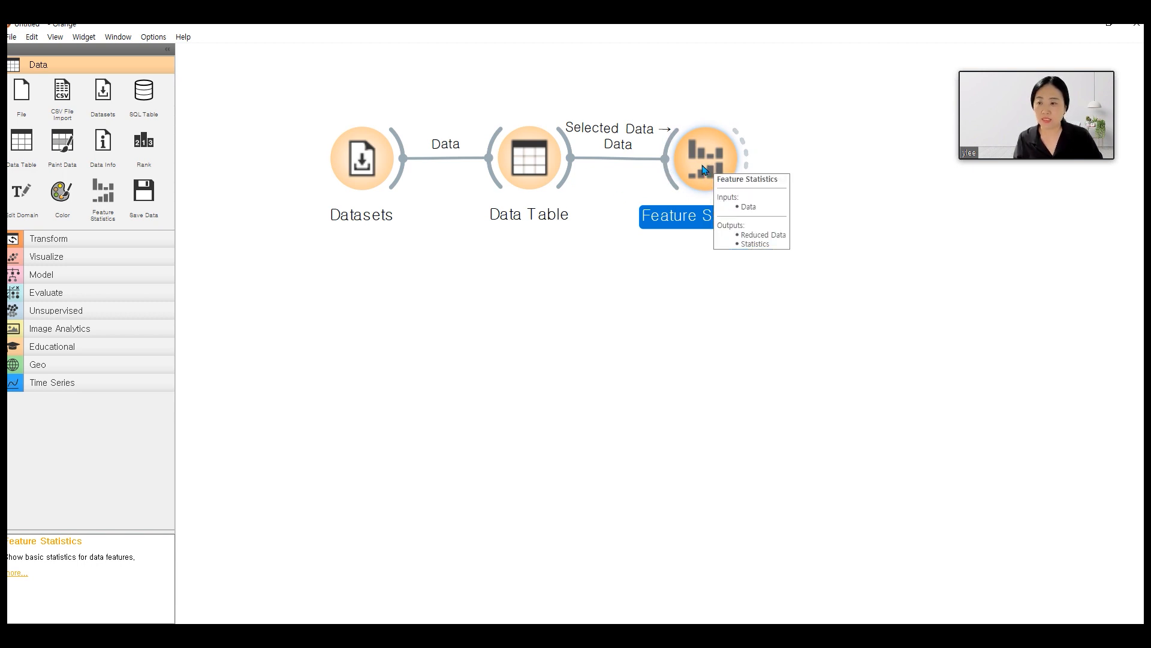
Open Feature Statistics and review each variable's distribution, mean, median, range and missing values down to HDI, and close it
{"action": "double_click", "coordinate": [703, 169]}
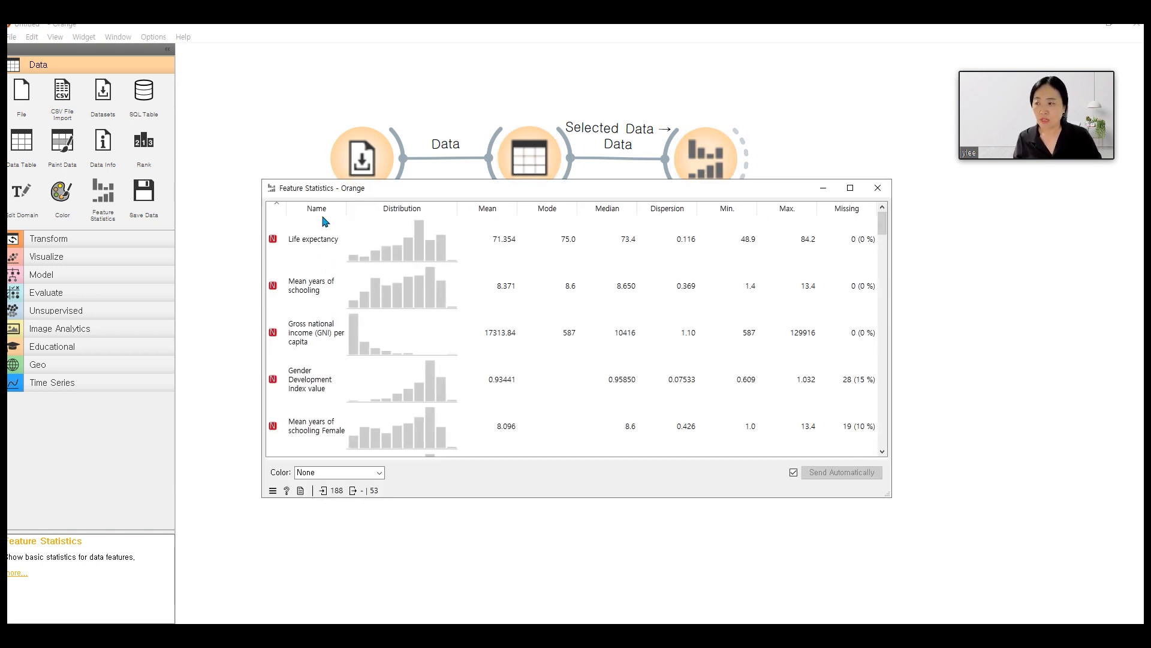
{"action": "left_click_drag", "start_coordinate": [489, 198], "coordinate": [656, 212]}
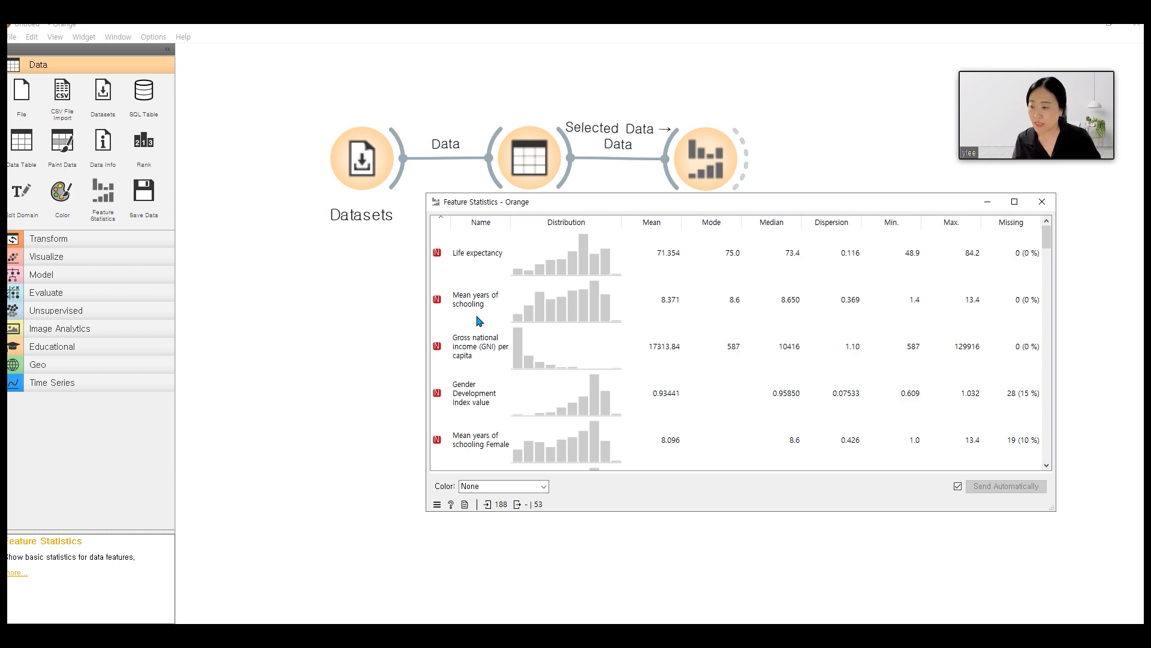
{"action": "scroll", "coordinate": [478, 322], "scroll_direction": "down", "scroll_amount": 10}
{"action": "scroll", "coordinate": [478, 323], "scroll_direction": "down", "scroll_amount": 3}
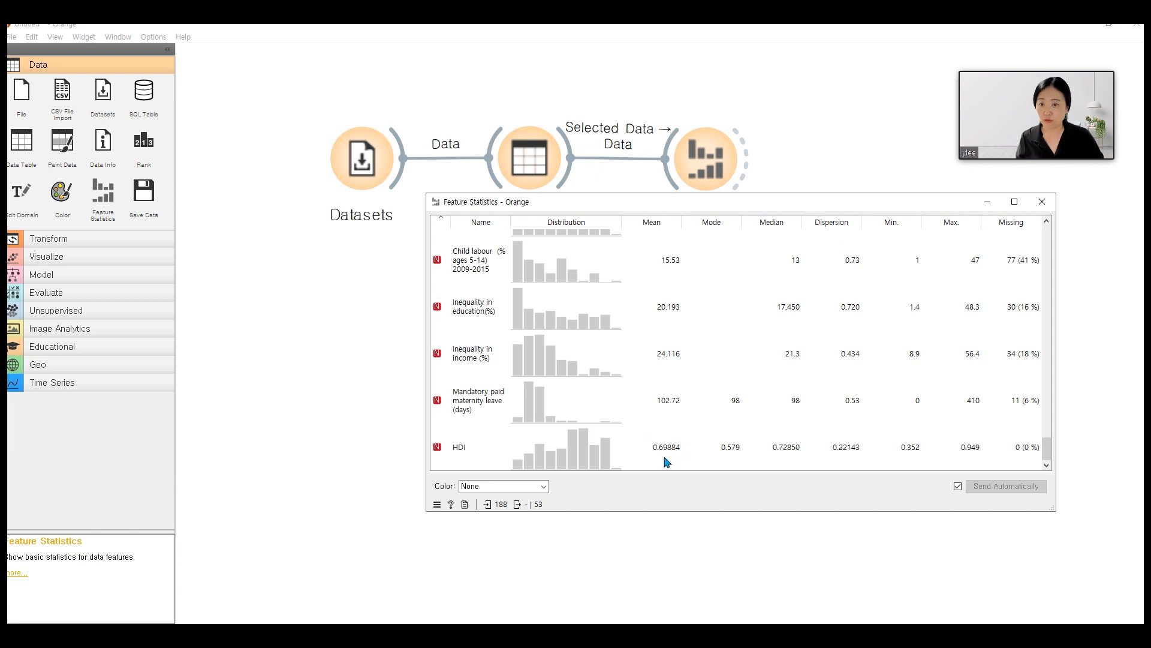
{"action": "left_click", "coordinate": [1042, 204]}
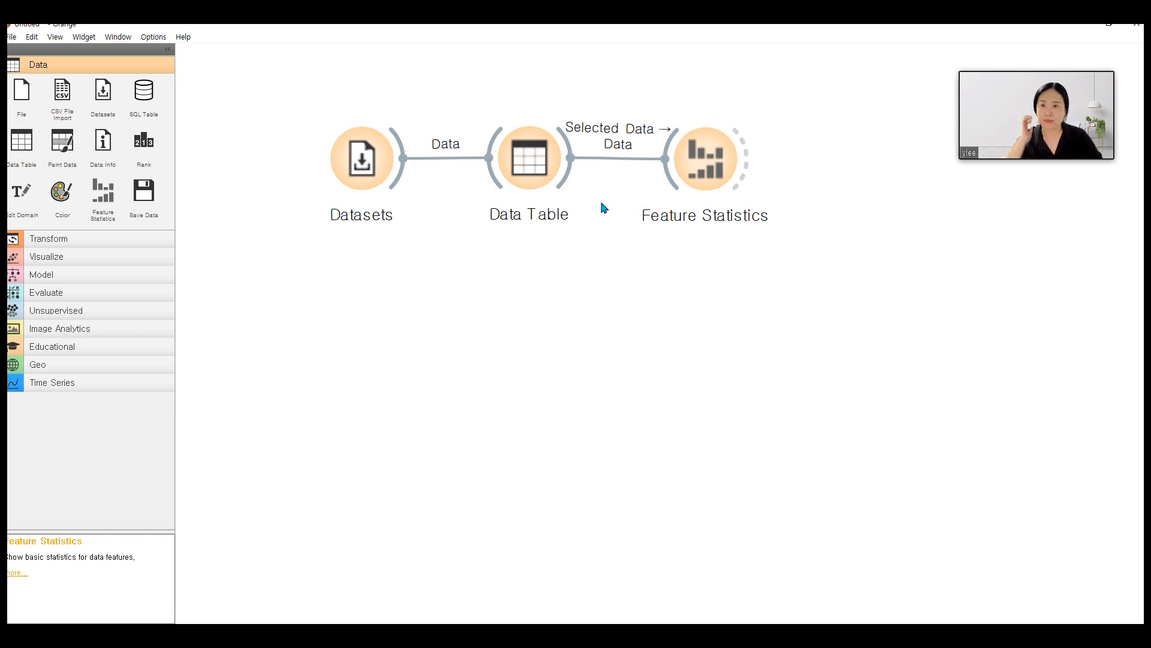
Add a Scatter Plot widget from the visualization widgets and place it directly below the Data Table
{"action": "left_click", "coordinate": [55, 258]}
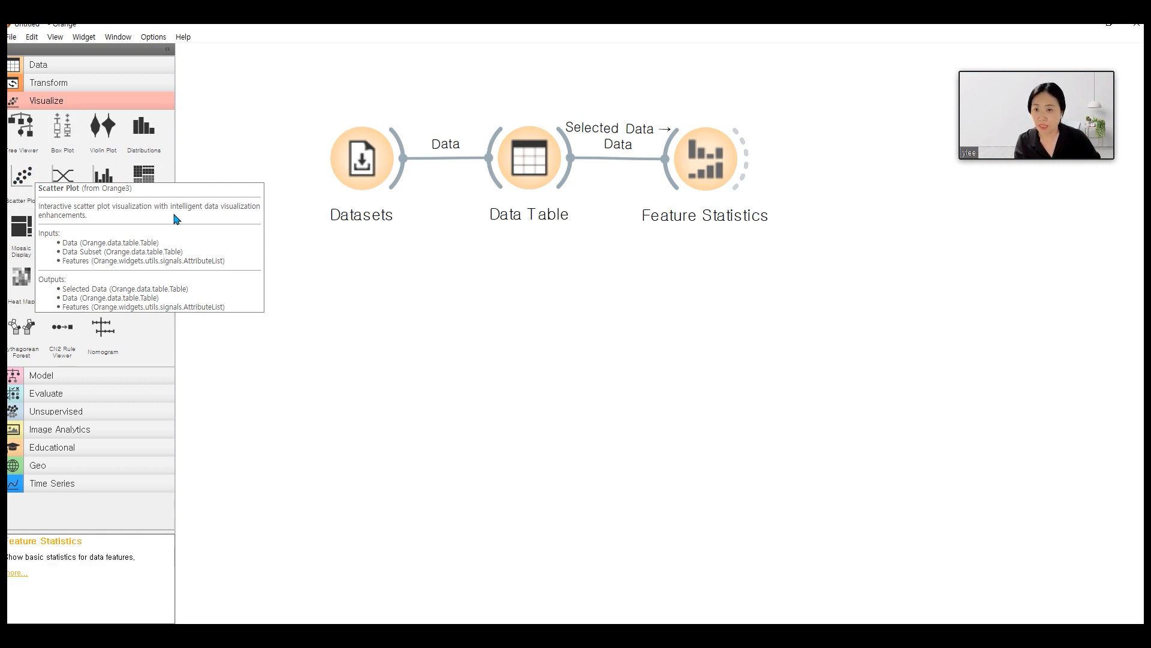
{"action": "left_click", "coordinate": [24, 175]}
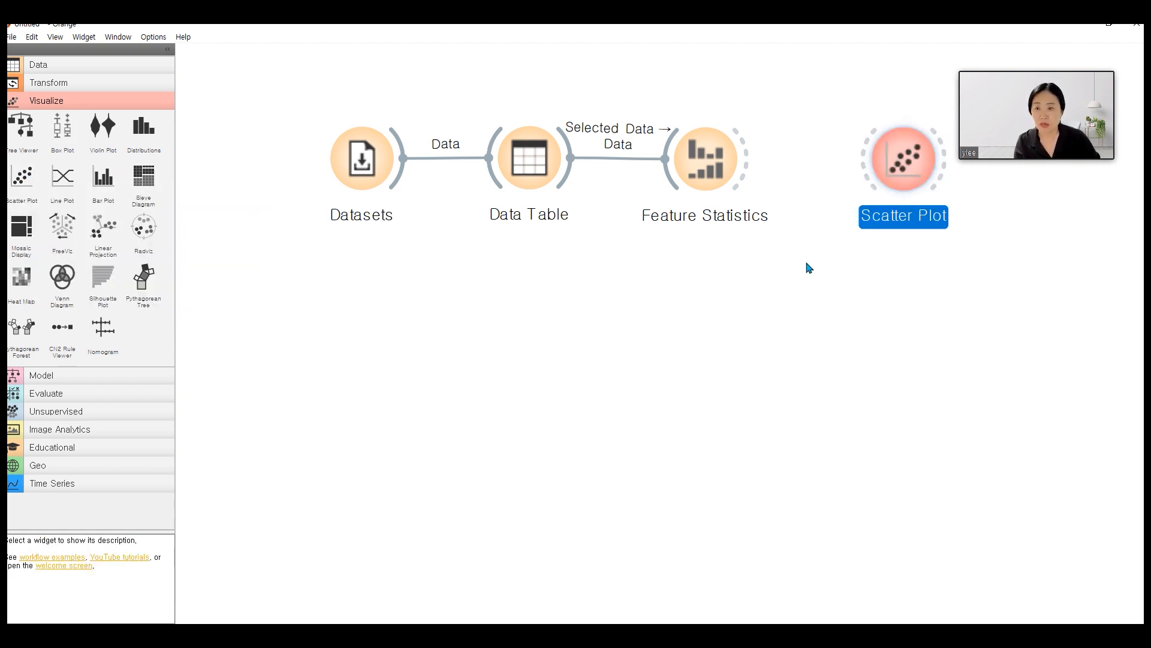
{"action": "left_click_drag", "start_coordinate": [912, 172], "coordinate": [539, 303]}
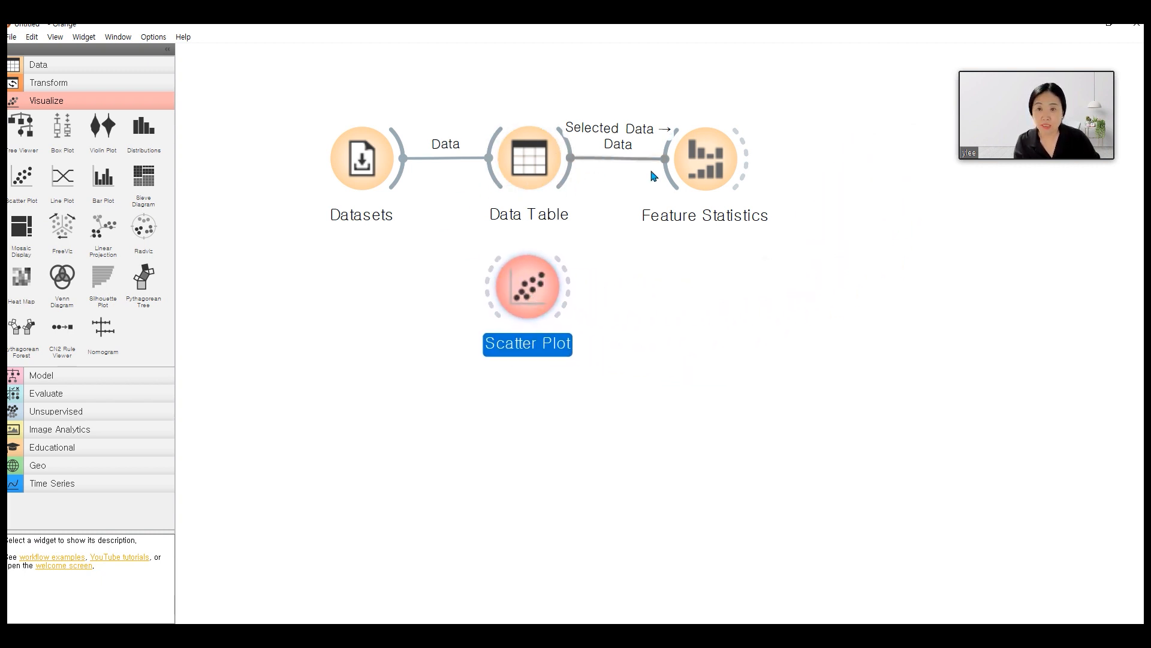
Connect the Datasets output to the Scatter Plot and open the plot, moving its window clear of the webcam area
{"action": "left_click_drag", "start_coordinate": [402, 180], "coordinate": [500, 287]}
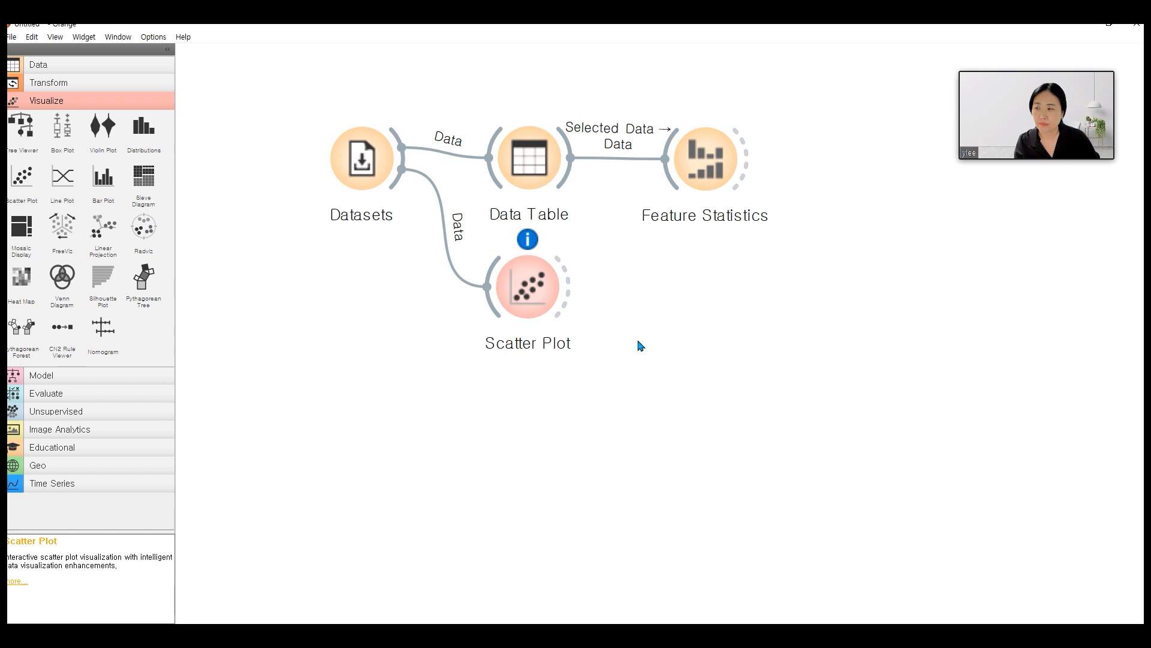
{"action": "left_click", "coordinate": [530, 292]}
{"action": "double_click", "coordinate": [530, 292]}
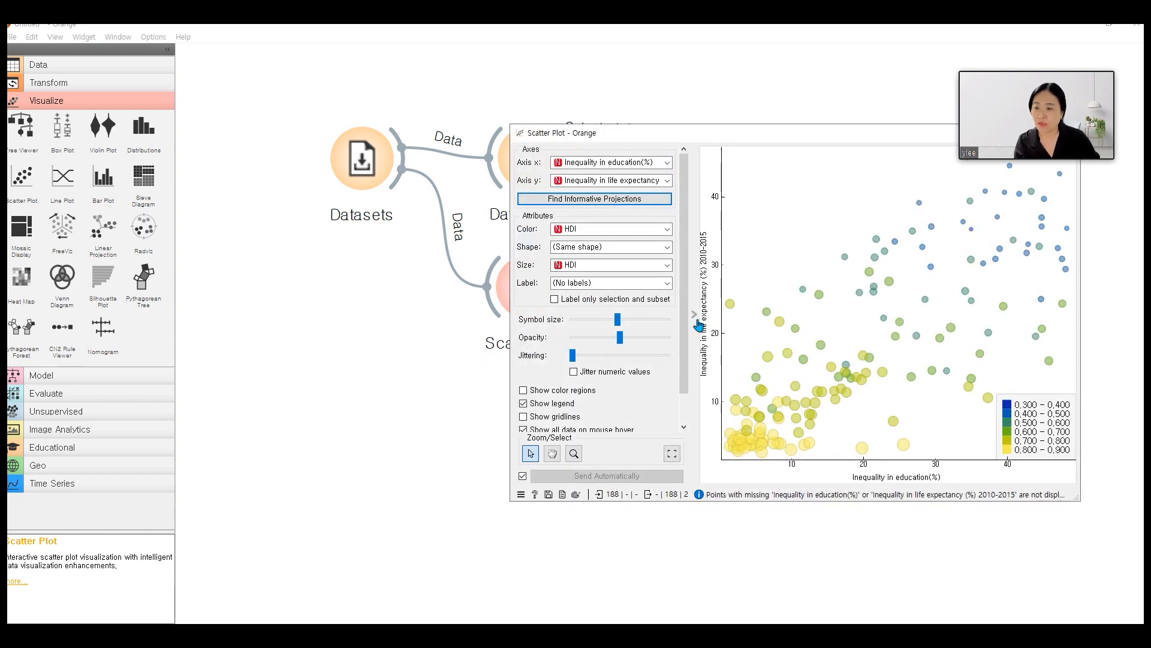
{"action": "left_click_drag", "start_coordinate": [872, 139], "coordinate": [721, 114]}
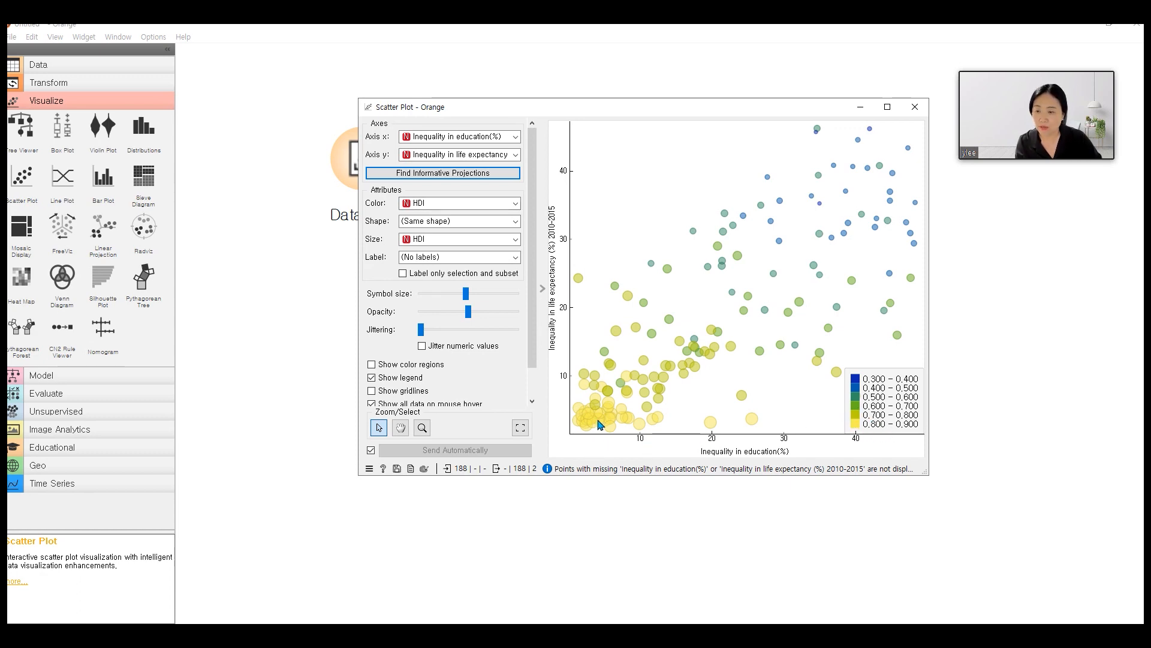
Examine the plot of inequality in education against inequality in life expectancy, and the variables available for the x axis
{"action": "mouse_move", "coordinate": [598, 424]}
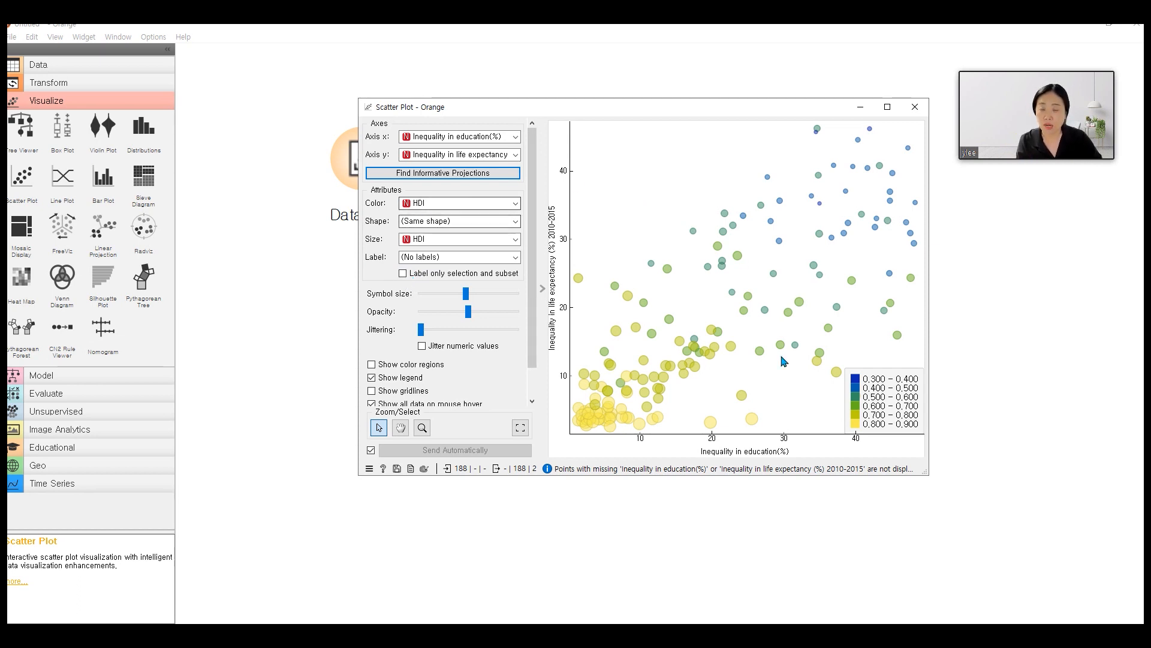
{"action": "left_click", "coordinate": [490, 141]}
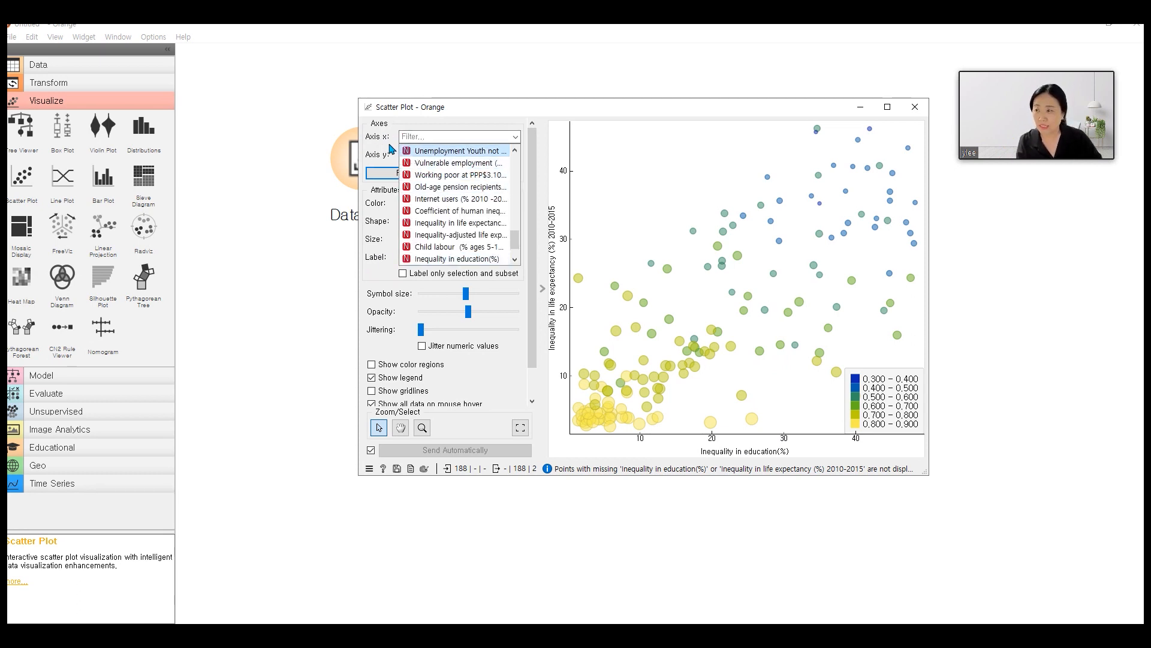
{"action": "left_click", "coordinate": [390, 148]}
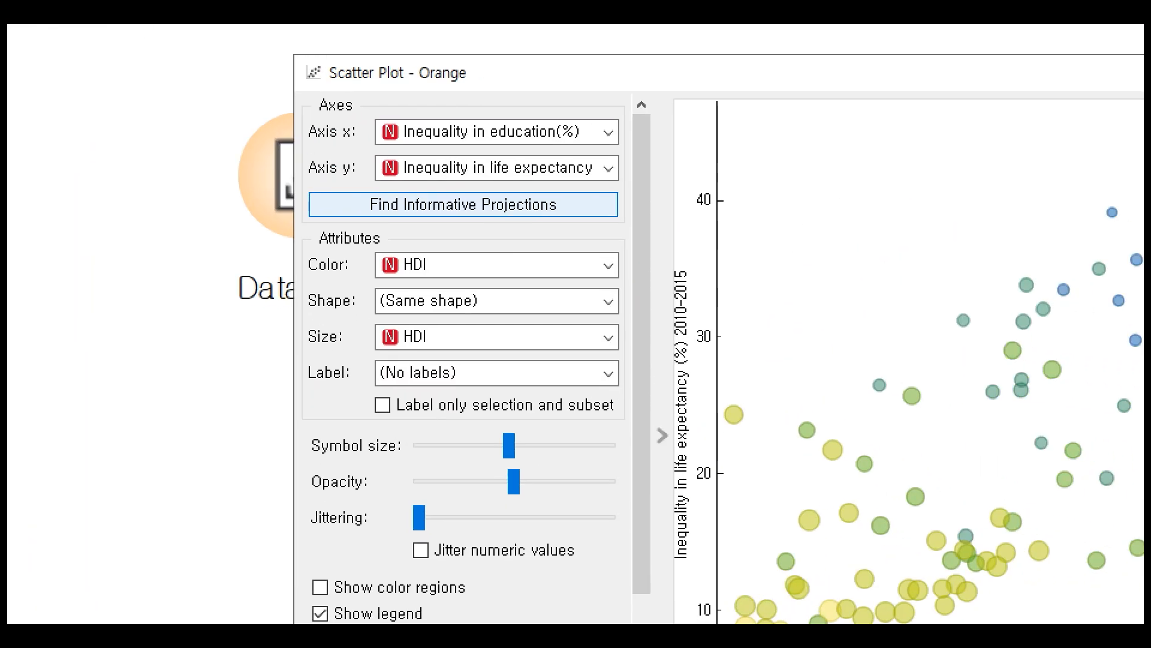
{"action": "left_click_drag", "start_coordinate": [302, 188], "coordinate": [634, 224]}
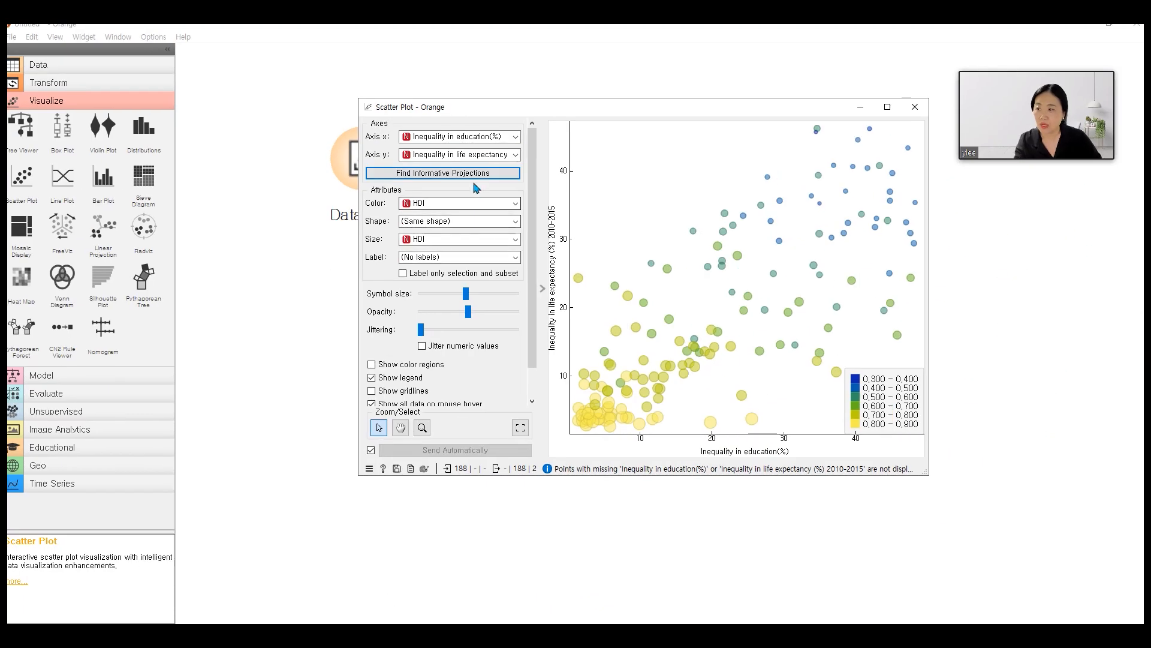
Find informative projections by scoring the variable pairs, and widen the Score Plots window to fit the full pair names
{"action": "left_click", "coordinate": [525, 211]}
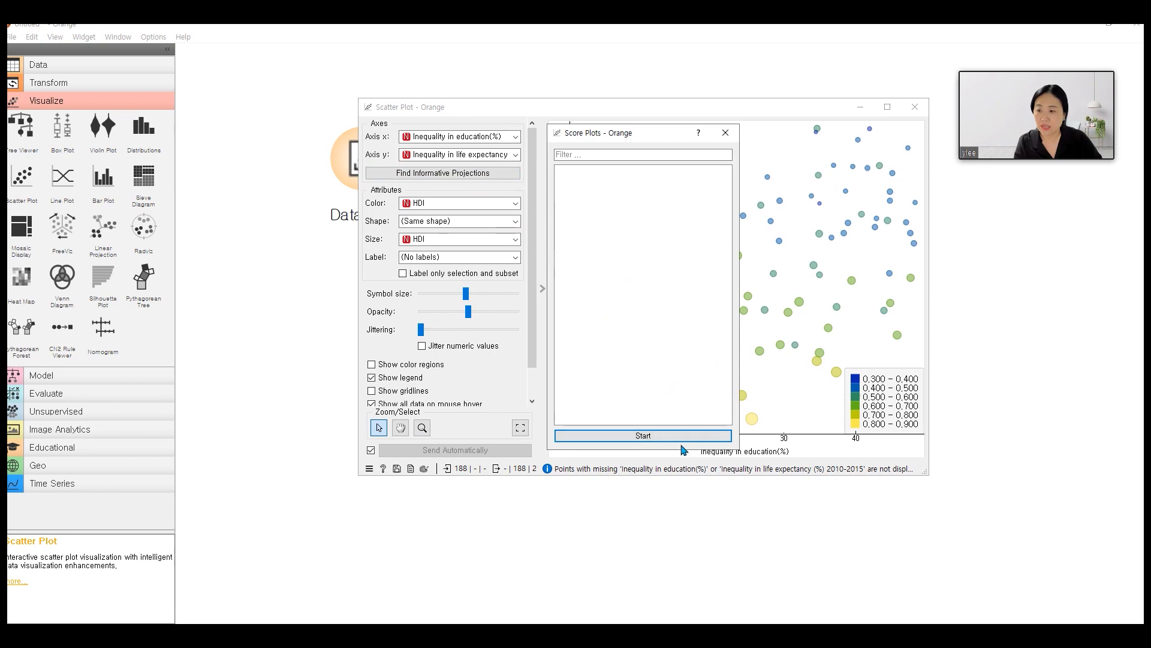
{"action": "left_click", "coordinate": [650, 438]}
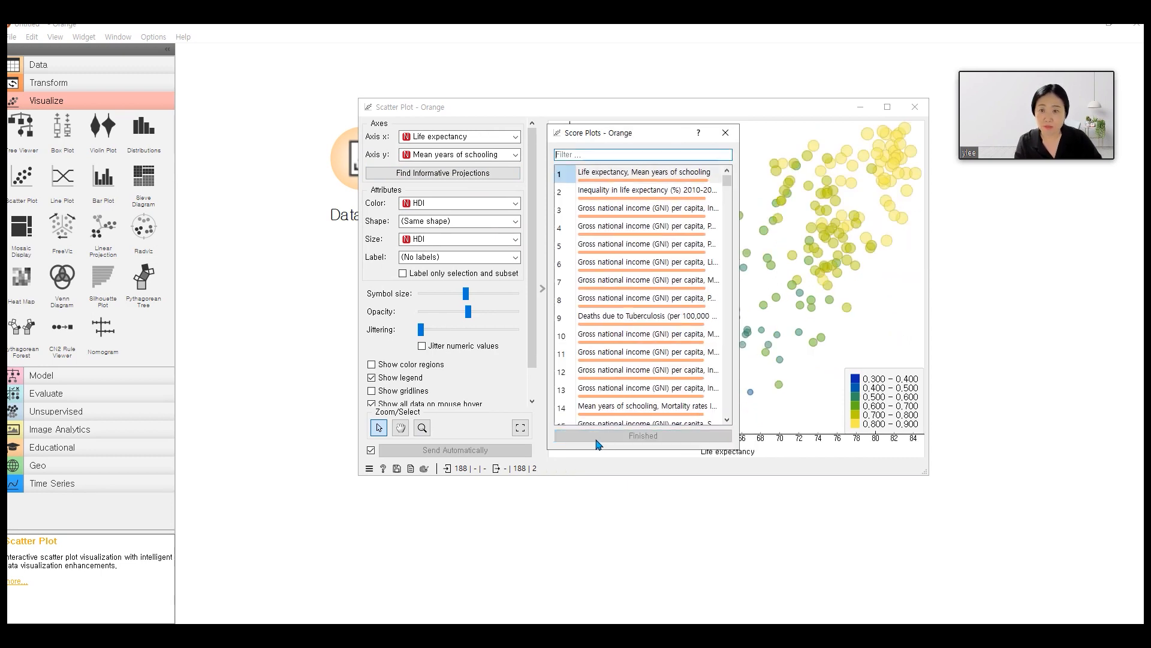
{"action": "left_click_drag", "start_coordinate": [741, 313], "coordinate": [888, 313]}
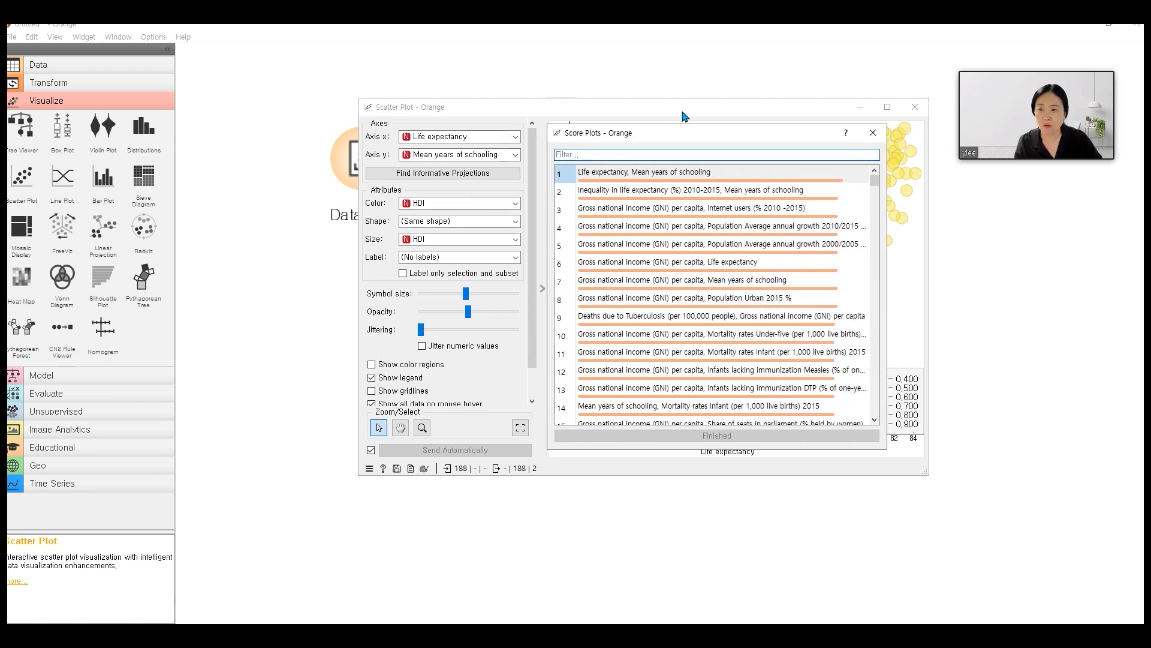
{"action": "left_click_drag", "start_coordinate": [682, 128], "coordinate": [541, 137]}
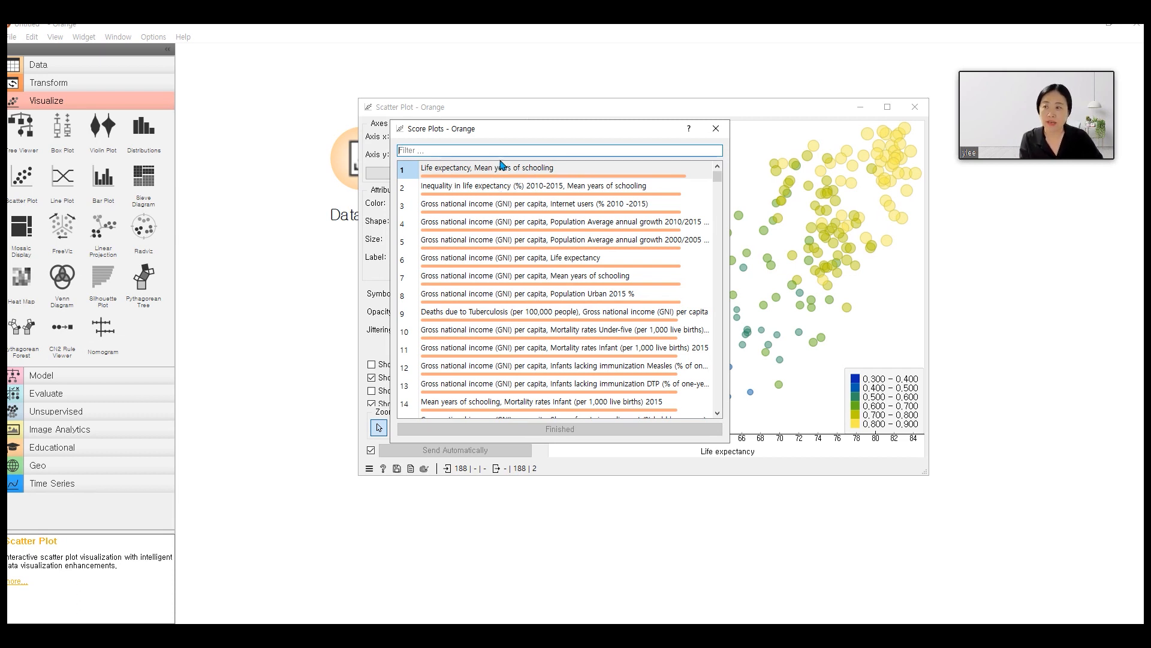
{"action": "left_click_drag", "start_coordinate": [730, 200], "coordinate": [799, 202]}
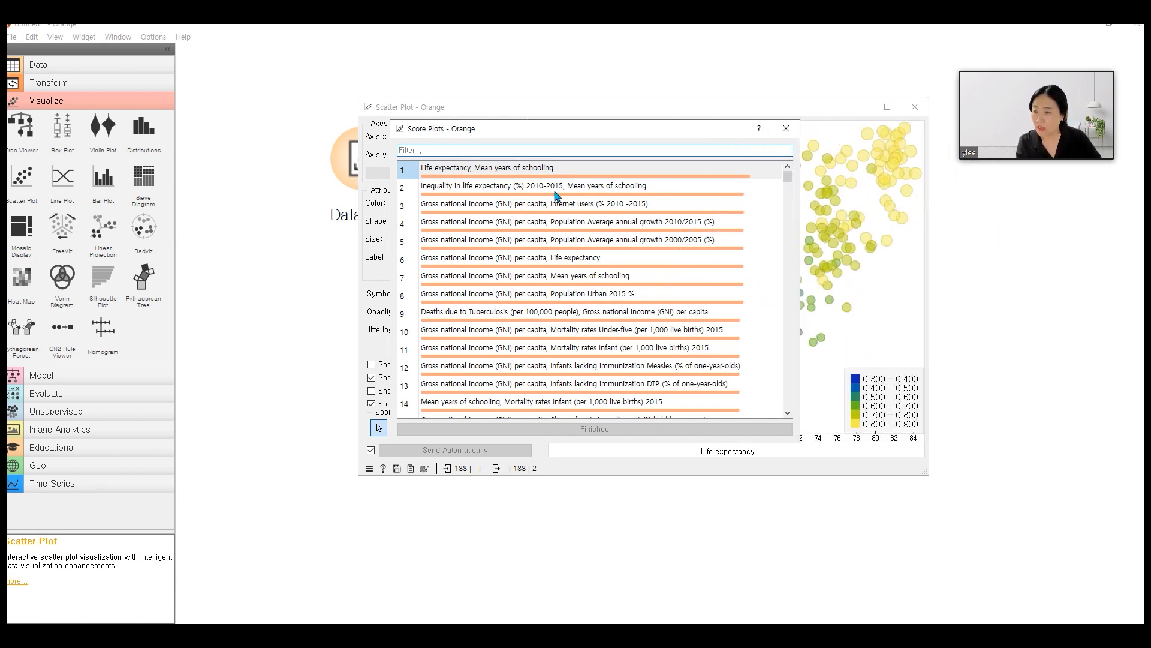
Choose the top-ranked pair Life expectancy and Mean years of schooling, inspect its scatter plot, and close both windows
{"action": "scroll", "coordinate": [546, 177], "scroll_direction": "down", "scroll_amount": 6}
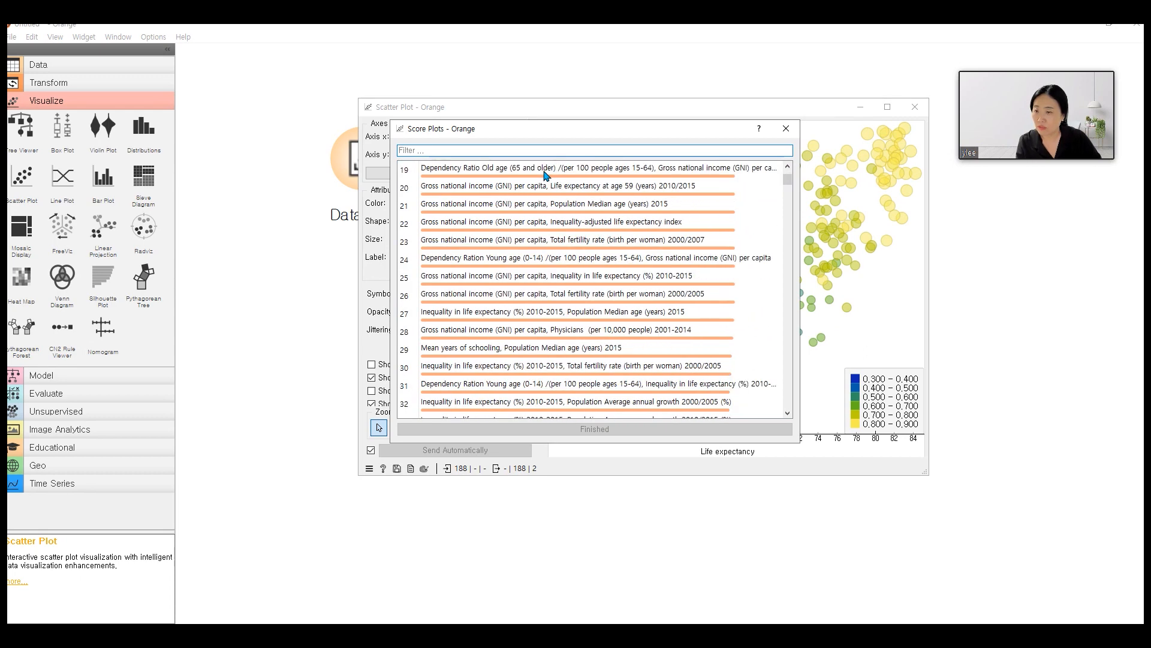
{"action": "scroll", "coordinate": [546, 177], "scroll_direction": "up", "scroll_amount": 6}
{"action": "left_click", "coordinate": [508, 169]}
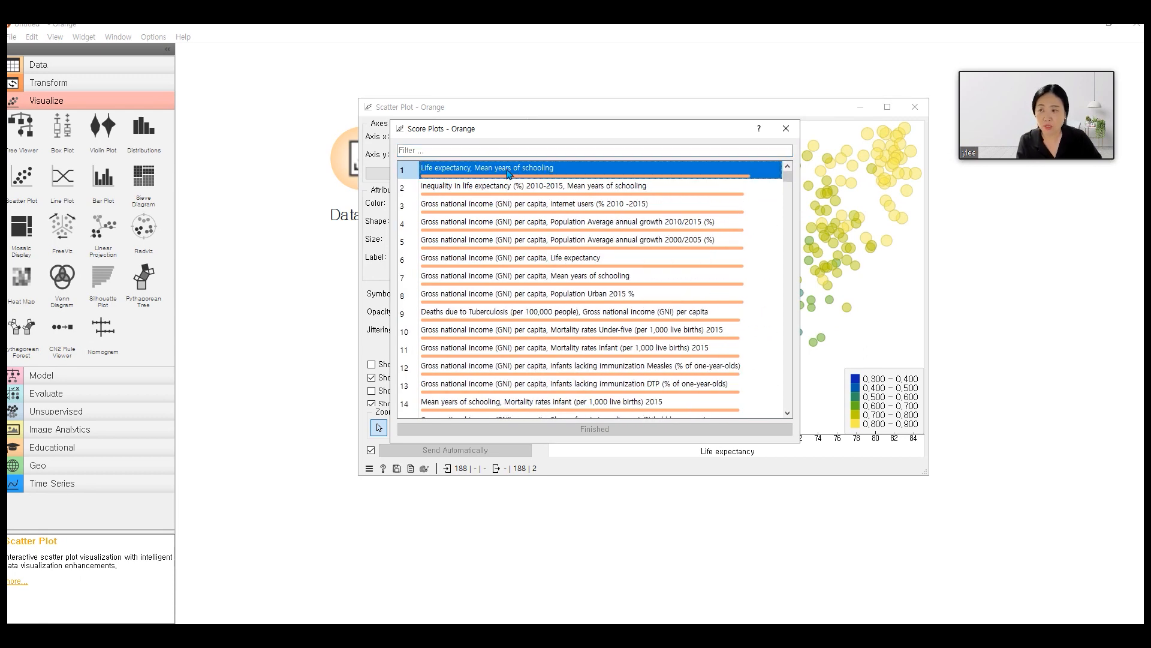
{"action": "left_click_drag", "start_coordinate": [586, 135], "coordinate": [429, 198]}
{"action": "left_click_drag", "start_coordinate": [508, 195], "coordinate": [399, 185]}
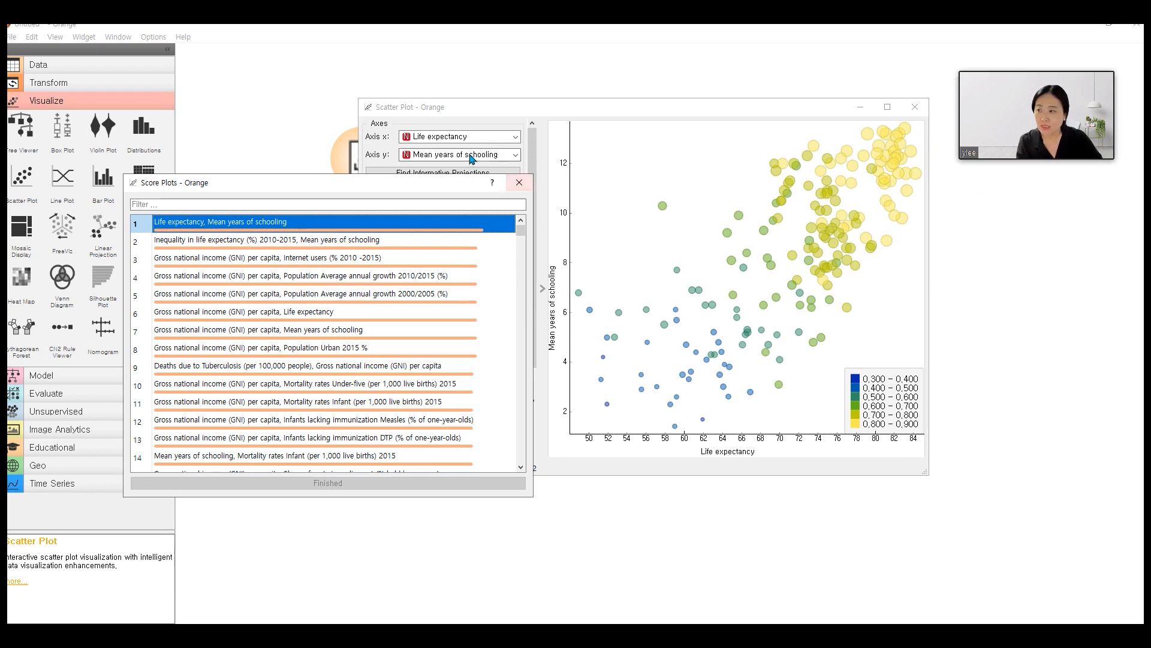
{"action": "left_click_drag", "start_coordinate": [454, 187], "coordinate": [420, 188]}
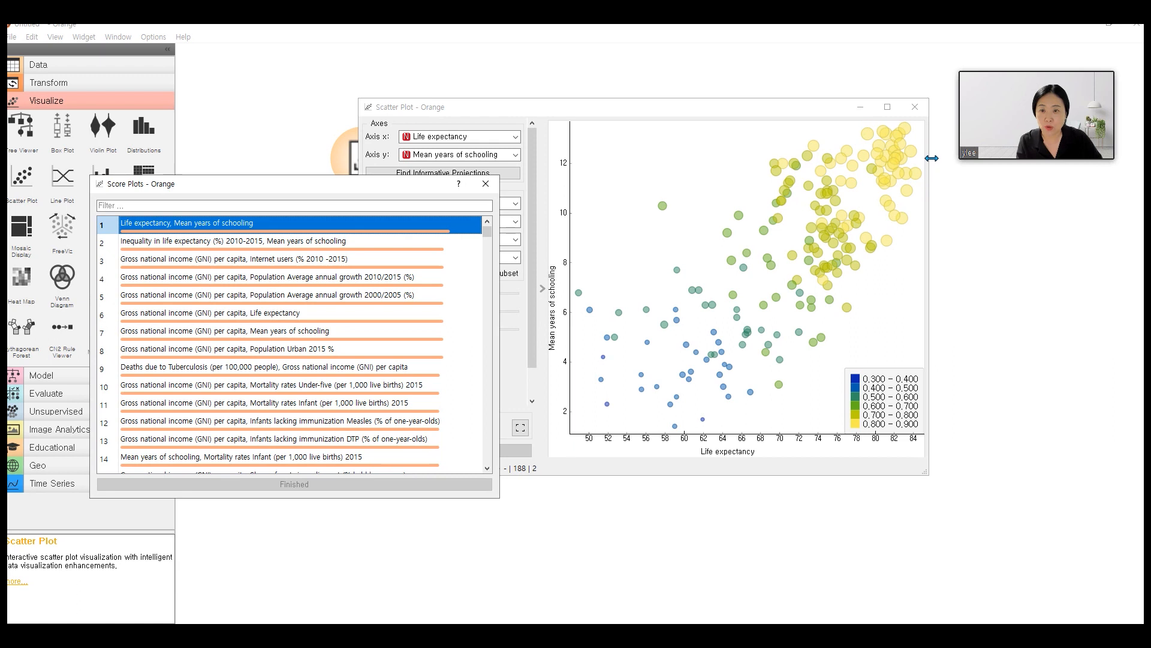
{"action": "left_click_drag", "start_coordinate": [388, 191], "coordinate": [410, 159]}
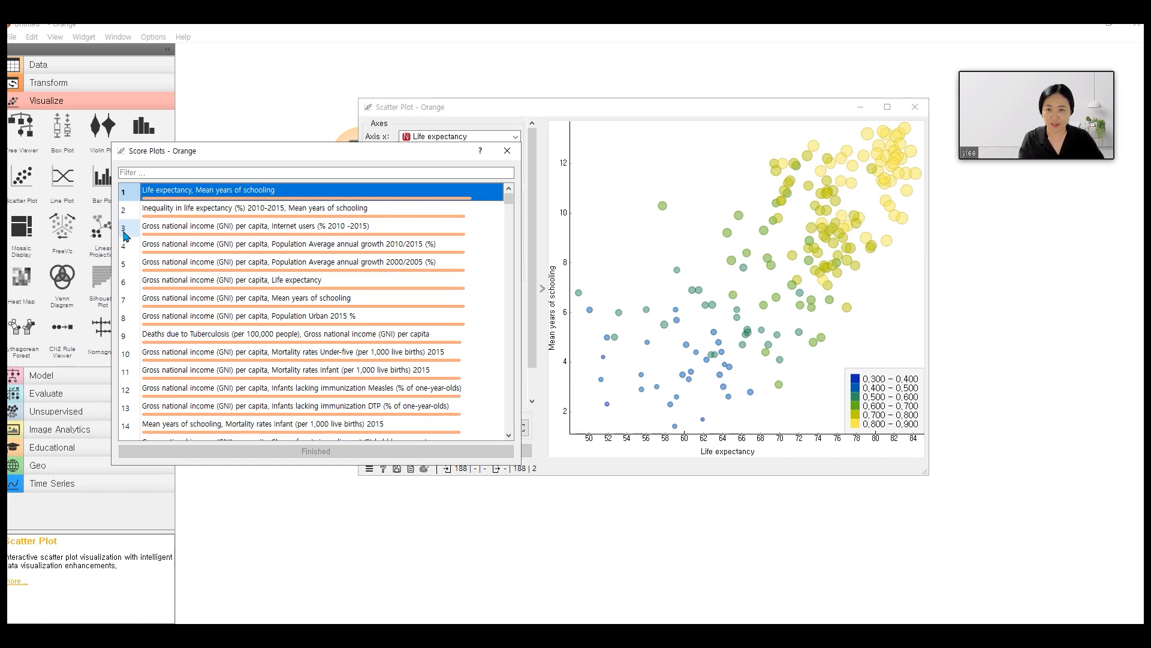
{"action": "left_click", "coordinate": [509, 153]}
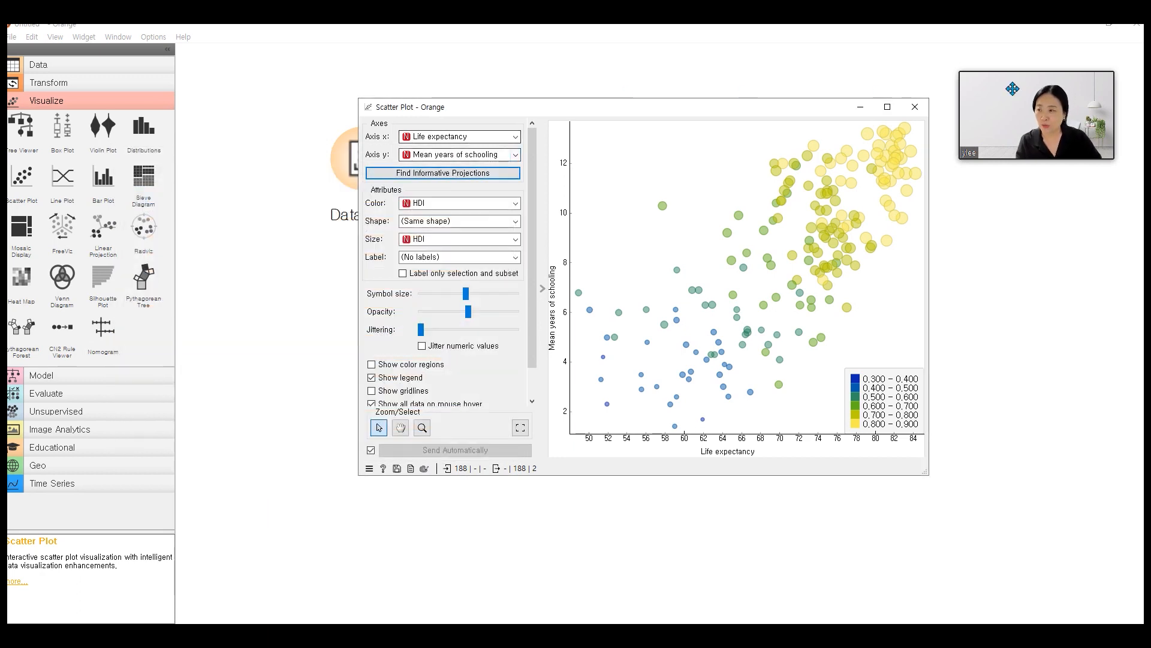
{"action": "left_click", "coordinate": [915, 108]}
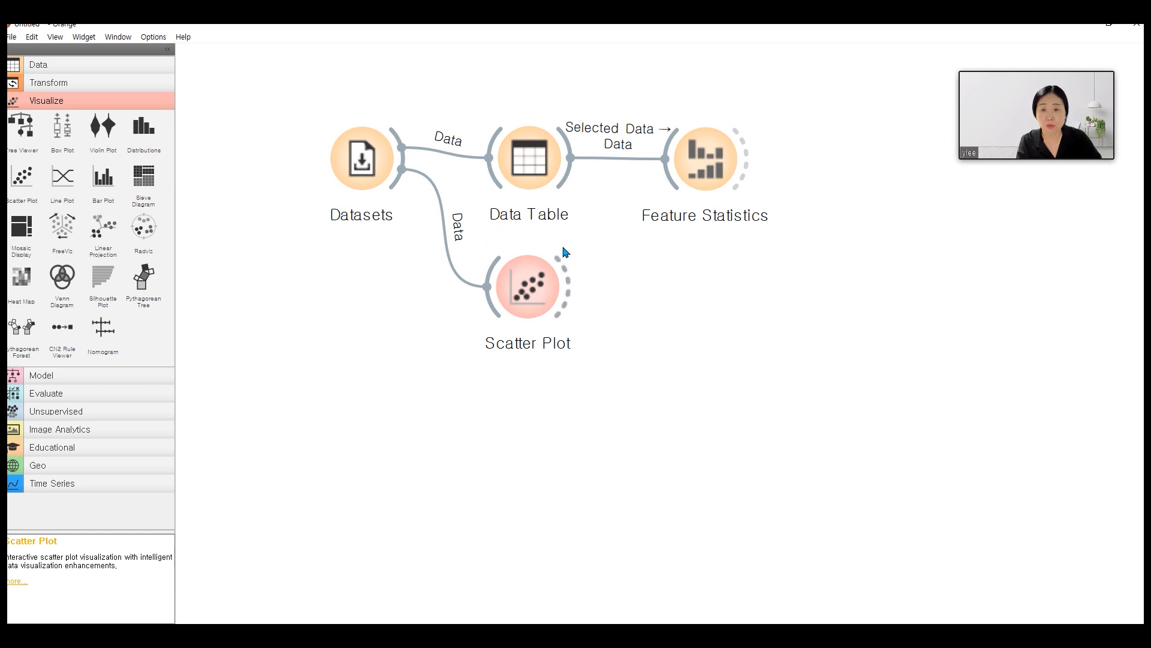
Add a Box Plot widget below the Scatter Plot, connect Datasets to it, and move Datasets down level with the Scatter Plot
{"action": "left_click", "coordinate": [77, 143]}
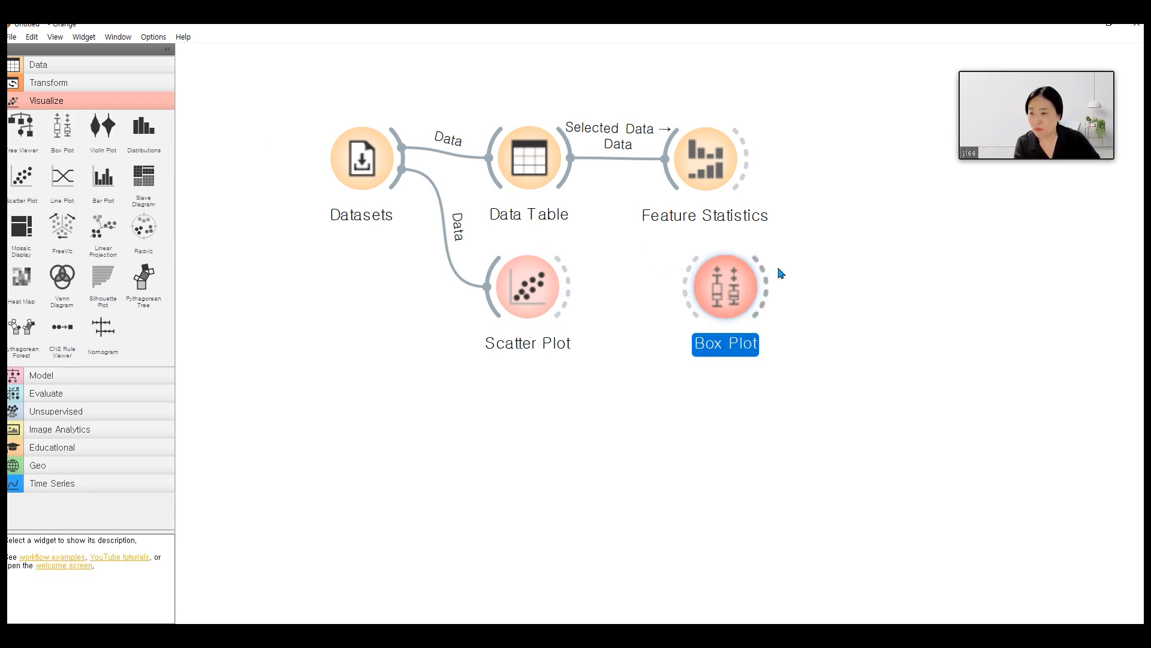
{"action": "left_click_drag", "start_coordinate": [722, 289], "coordinate": [590, 395]}
{"action": "left_click_drag", "start_coordinate": [401, 186], "coordinate": [540, 397]}
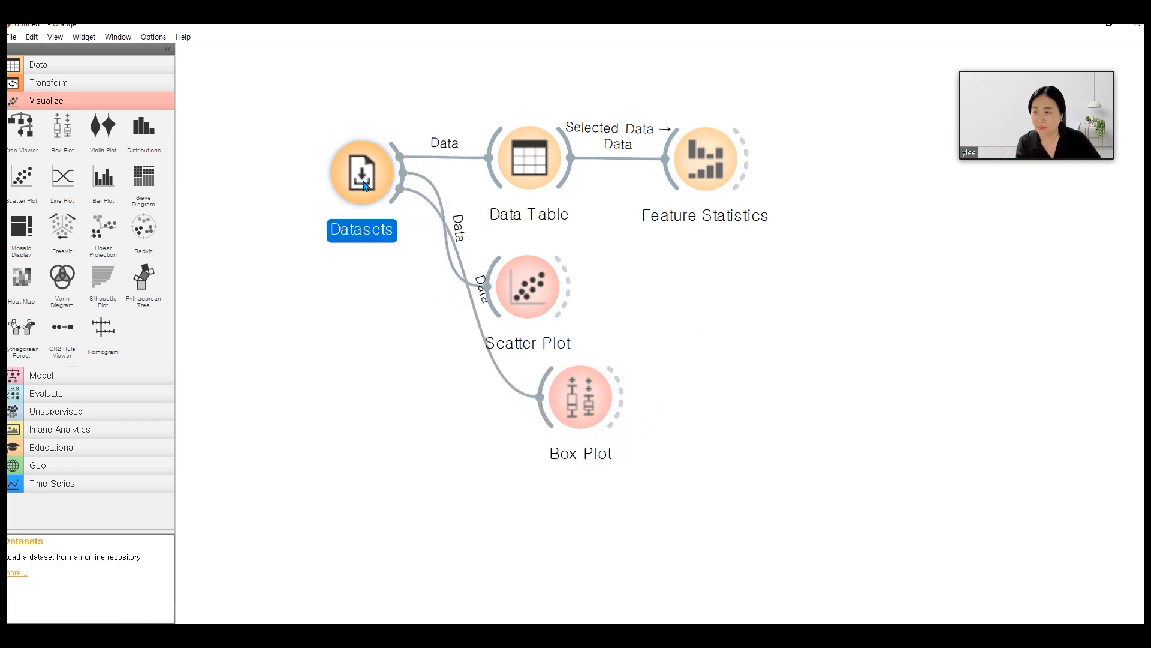
{"action": "left_click_drag", "start_coordinate": [364, 167], "coordinate": [334, 309]}
{"action": "left_click_drag", "start_coordinate": [593, 395], "coordinate": [546, 404]}
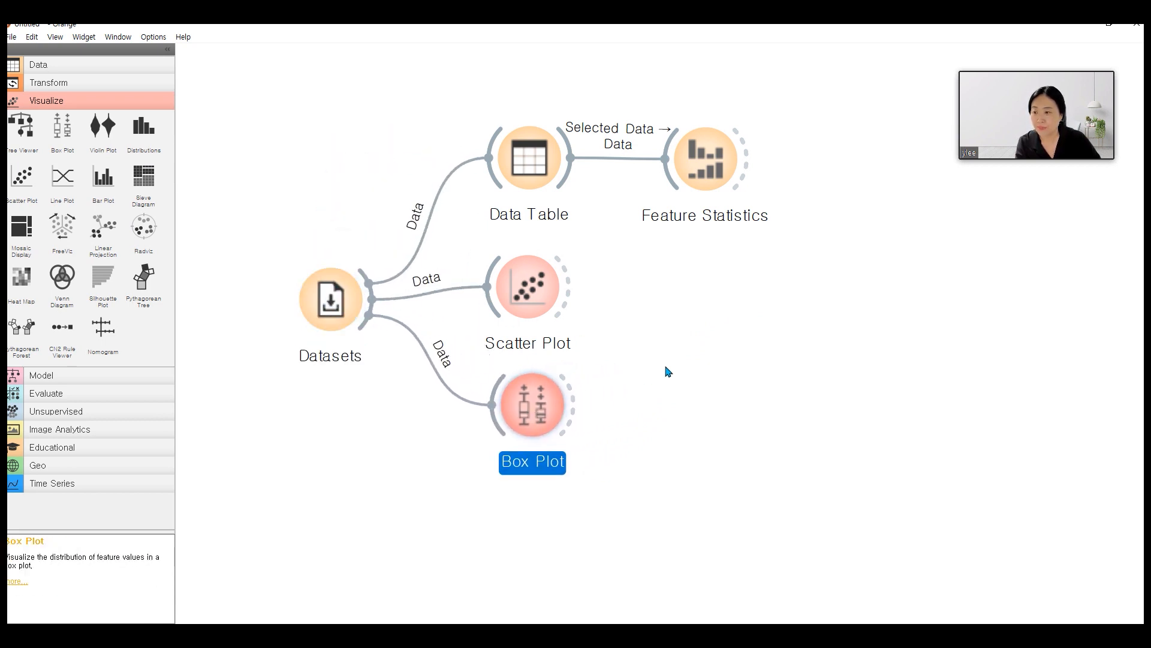
Open the Box Plot and enlarge its window to show more of the variable list and the HDI plot
{"action": "double_click", "coordinate": [544, 414]}
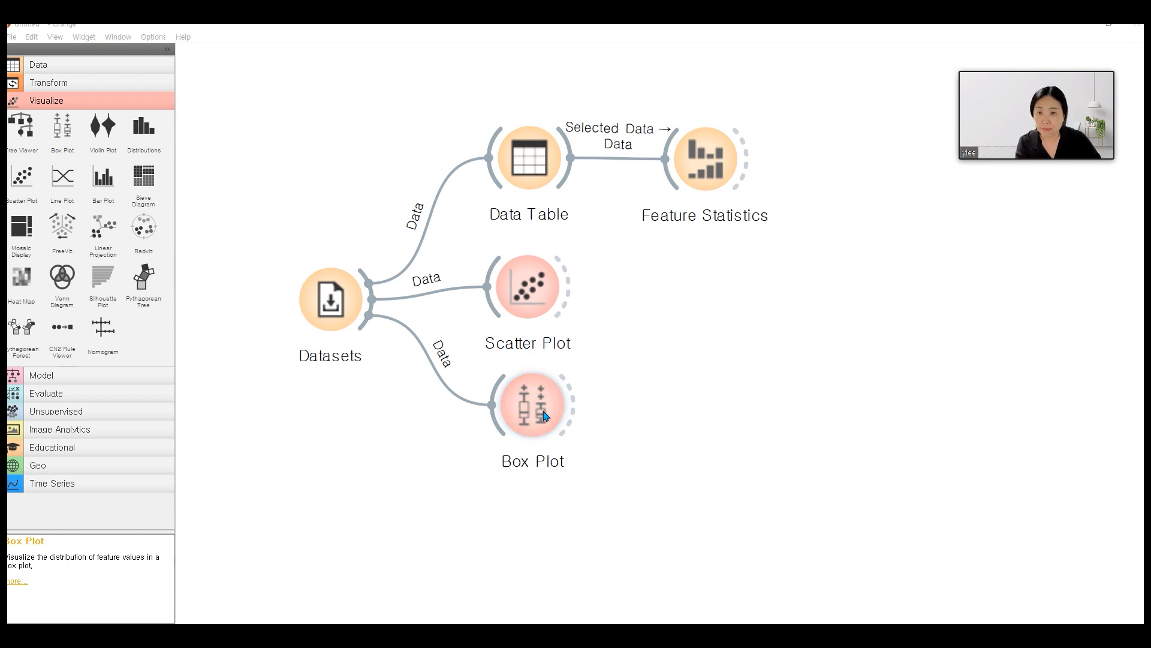
{"action": "left_click_drag", "start_coordinate": [706, 231], "coordinate": [566, 174]}
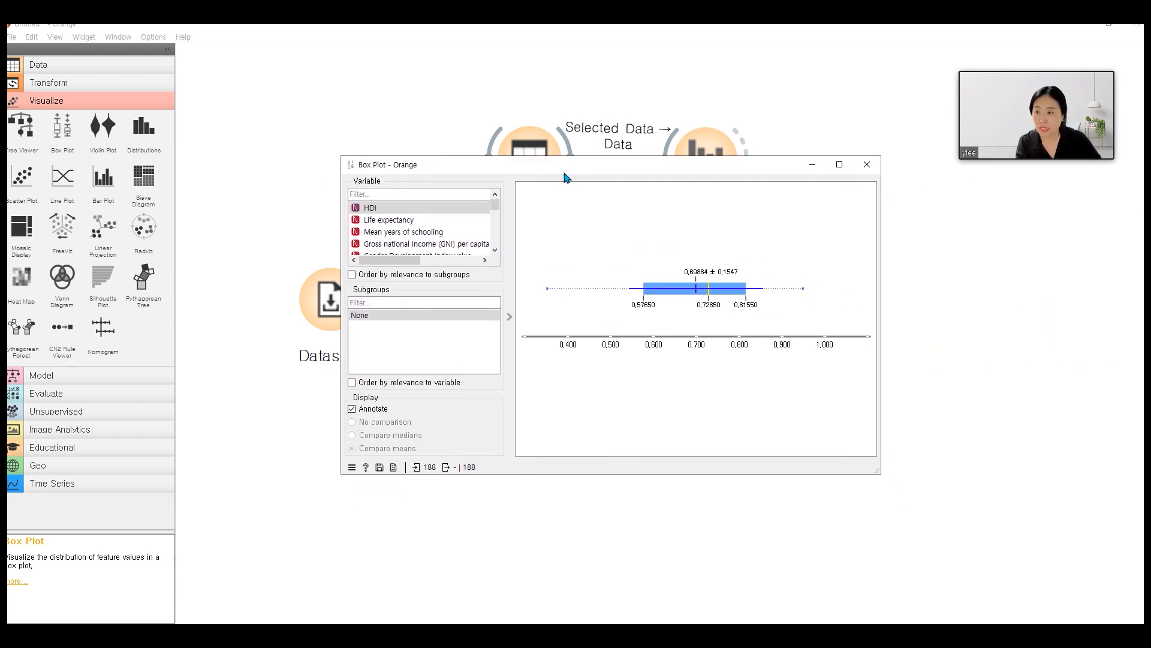
{"action": "left_click_drag", "start_coordinate": [877, 471], "coordinate": [1001, 541]}
{"action": "left_click_drag", "start_coordinate": [800, 173], "coordinate": [702, 137]}
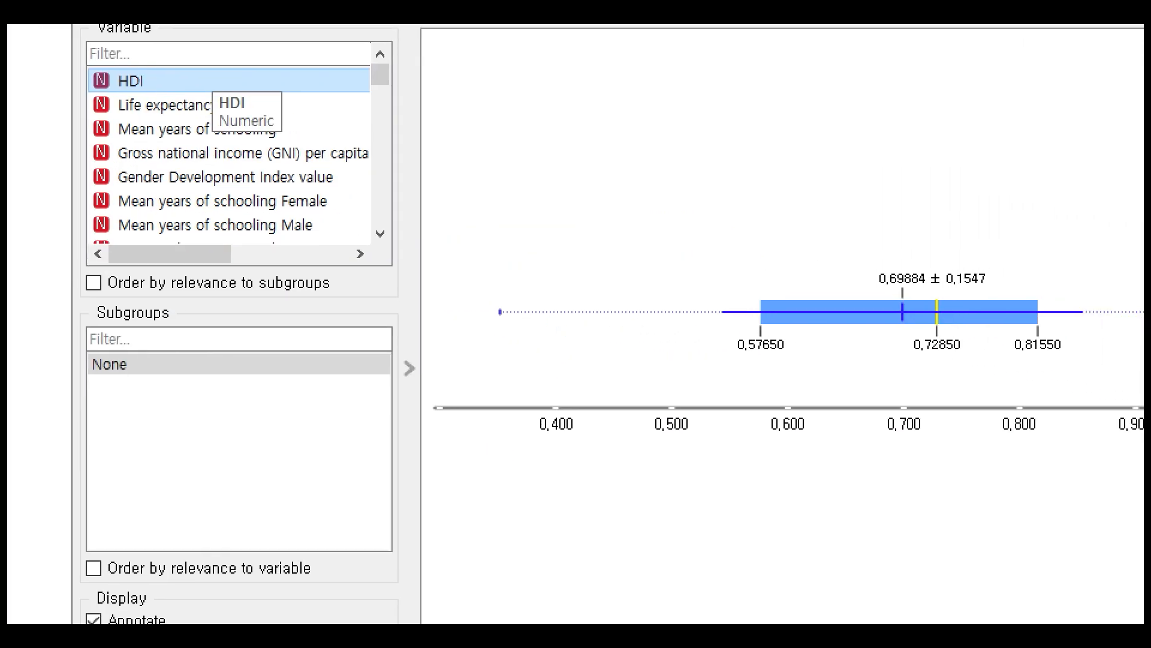
Examine the HDI box plot's mean, median and the spread of values on either side of the median
{"action": "mouse_move", "coordinate": [71, 63]}
{"action": "left_mouse_down"}
{"action": "mouse_move", "coordinate": [165, 91]}
{"action": "mouse_move", "coordinate": [193, 69]}
{"action": "mouse_move", "coordinate": [80, 69]}
{"action": "mouse_move", "coordinate": [237, 100]}
{"action": "left_mouse_up"}
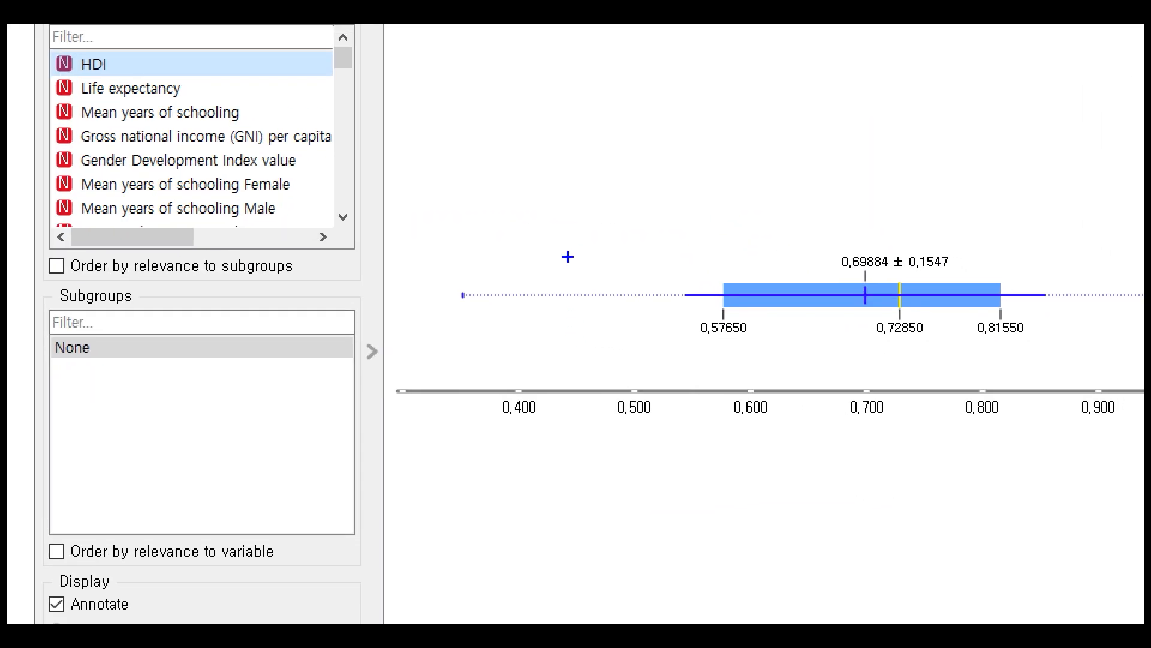
{"action": "mouse_move", "coordinate": [36, 40]}
{"action": "left_mouse_down"}
{"action": "mouse_move", "coordinate": [82, 72]}
{"action": "mouse_move", "coordinate": [142, 78]}
{"action": "left_mouse_up"}
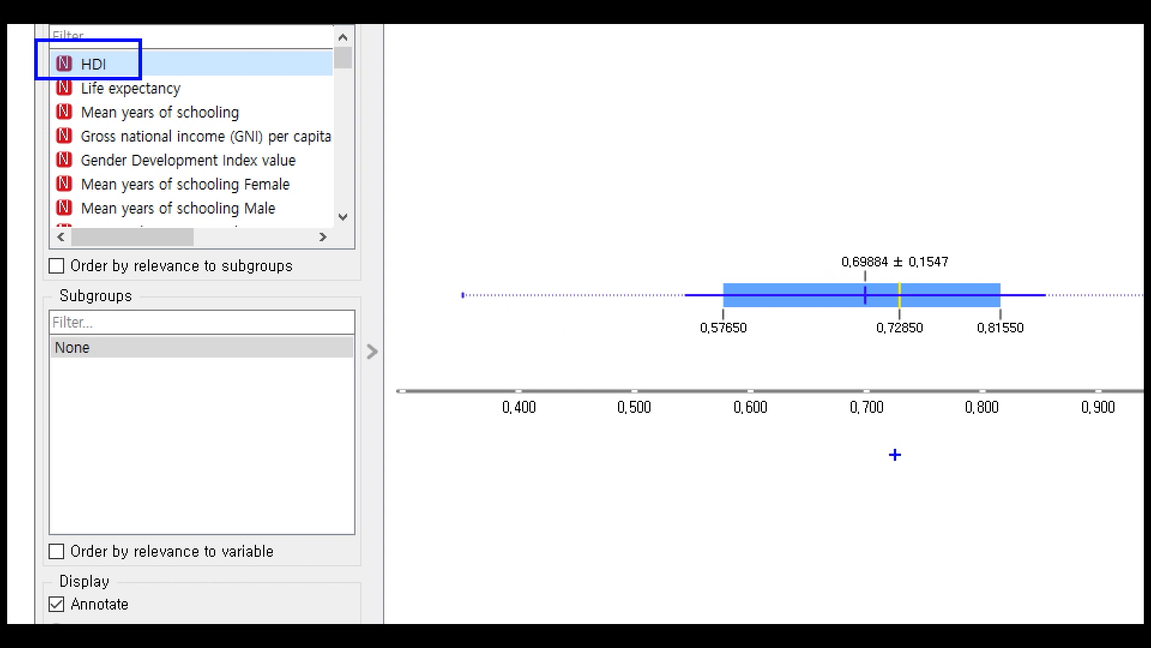
{"action": "left_click_drag", "start_coordinate": [848, 427], "coordinate": [888, 425]}
{"action": "left_click_drag", "start_coordinate": [842, 273], "coordinate": [891, 273]}
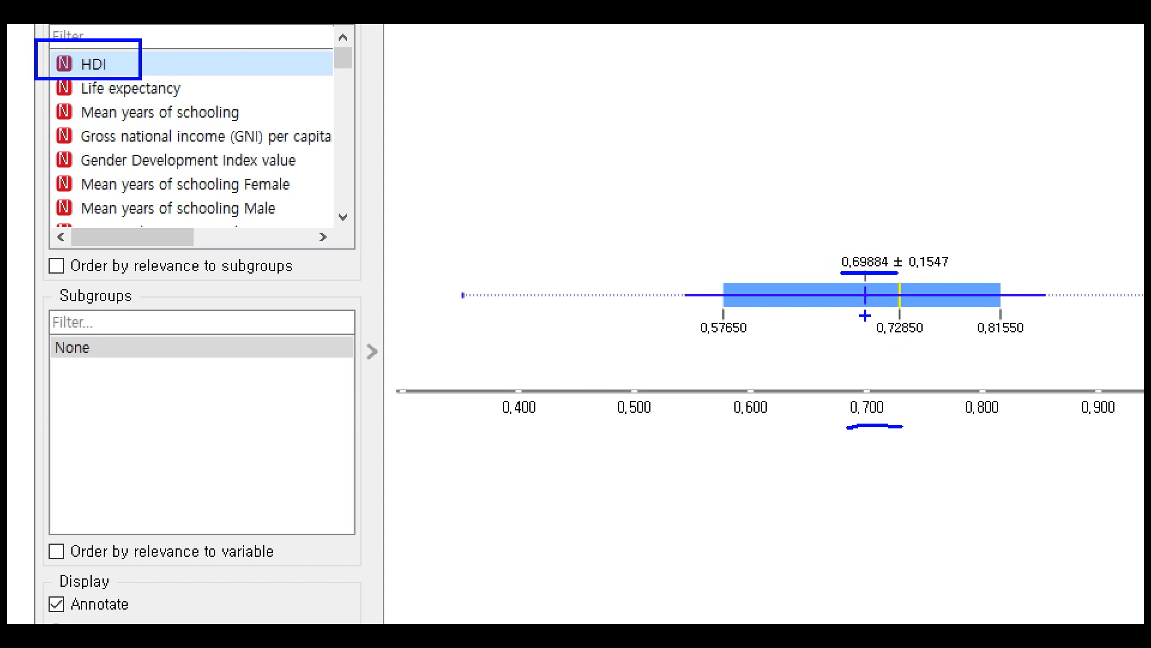
{"action": "left_click_drag", "start_coordinate": [872, 329], "coordinate": [940, 339]}
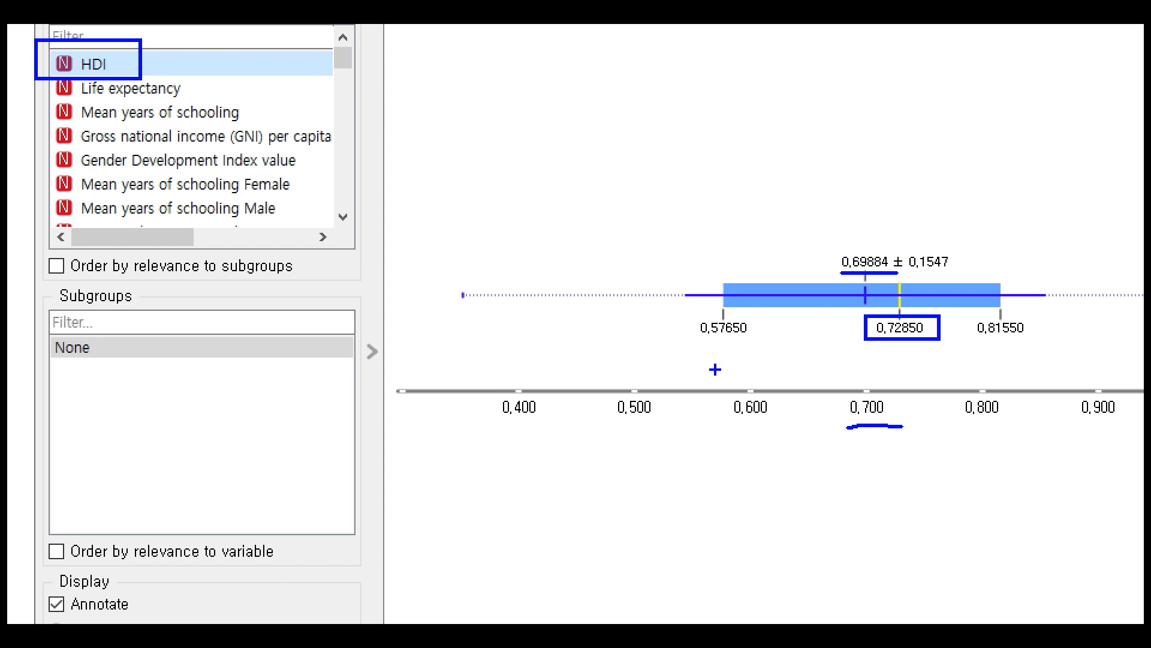
{"action": "mouse_move", "coordinate": [903, 348]}
{"action": "left_mouse_down"}
{"action": "mouse_move", "coordinate": [905, 363]}
{"action": "mouse_move", "coordinate": [820, 366]}
{"action": "left_mouse_up"}
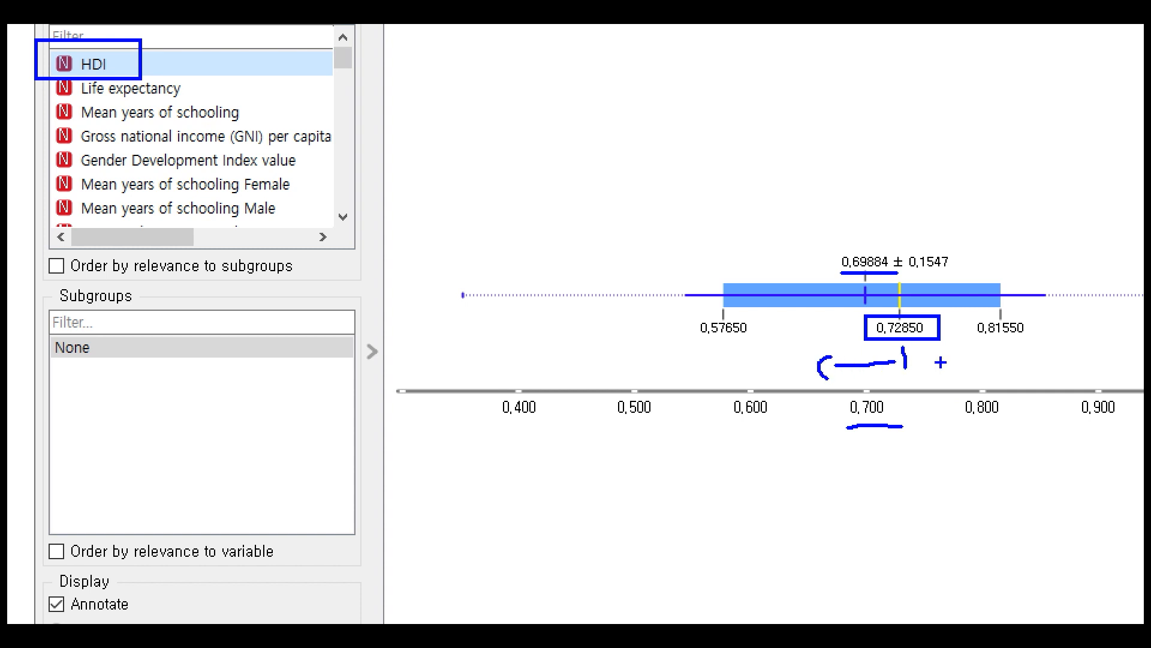
{"action": "left_click_drag", "start_coordinate": [917, 362], "coordinate": [961, 363]}
{"action": "key", "text": "Escape"}
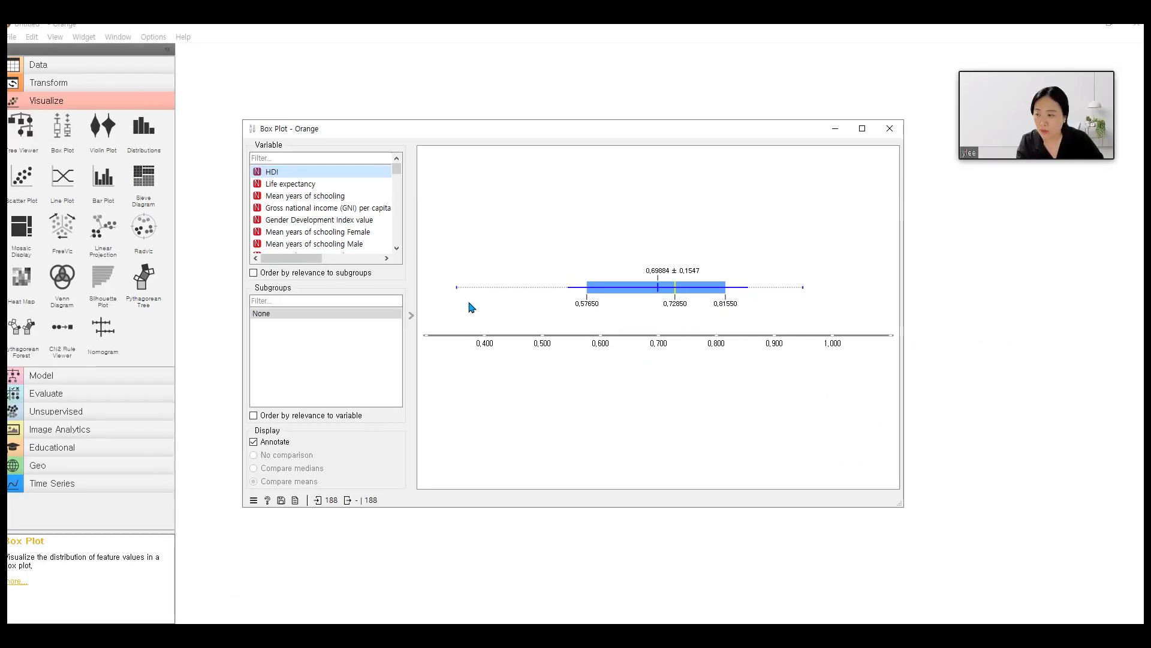
Examine the minimum and maximum ends of the HDI box plot, and close it
{"action": "key", "text": "ctrl+2"}
{"action": "left_click_drag", "start_coordinate": [447, 277], "coordinate": [464, 296]}
{"action": "left_click_drag", "start_coordinate": [793, 276], "coordinate": [815, 301]}
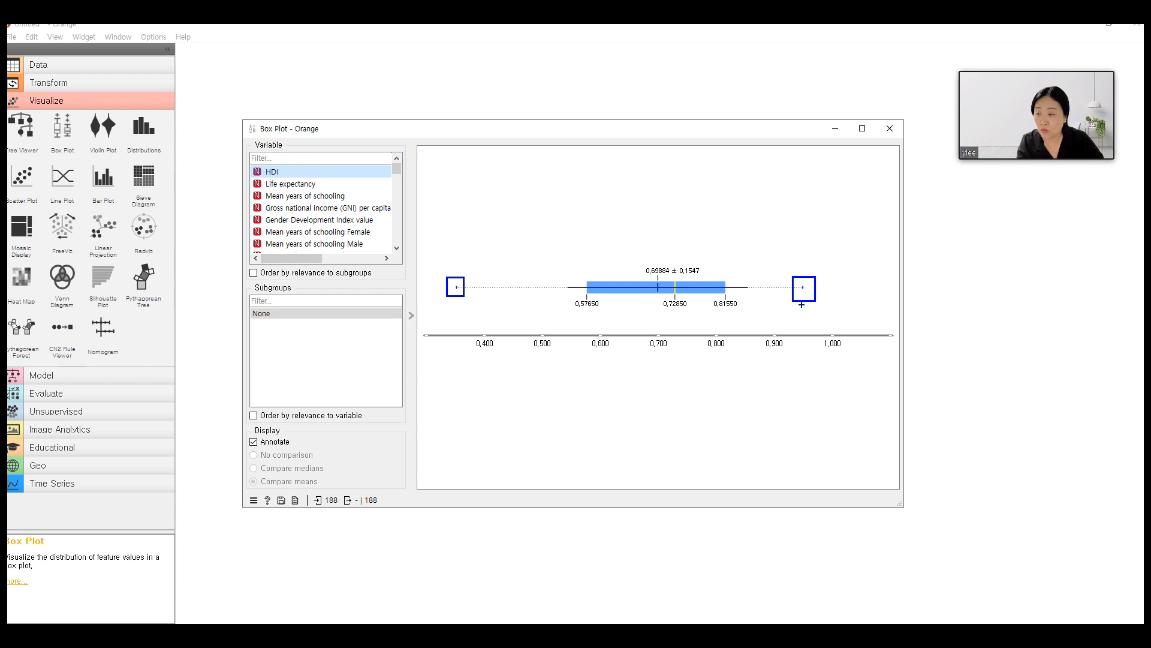
{"action": "key", "text": "Escape"}
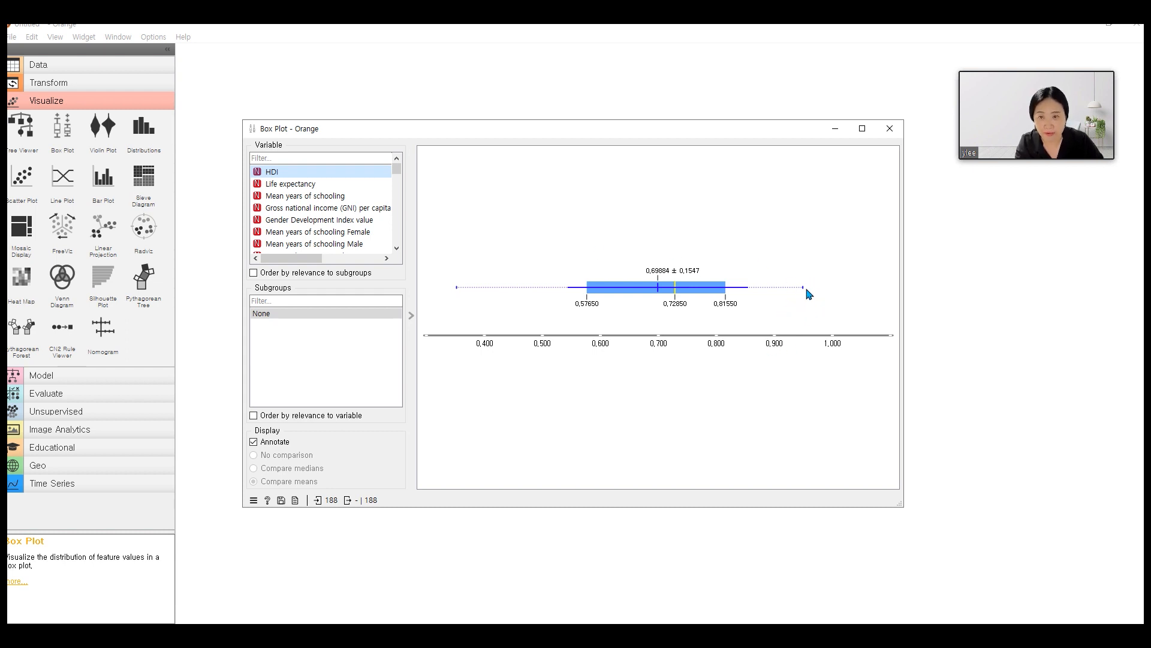
{"action": "left_click", "coordinate": [890, 129]}
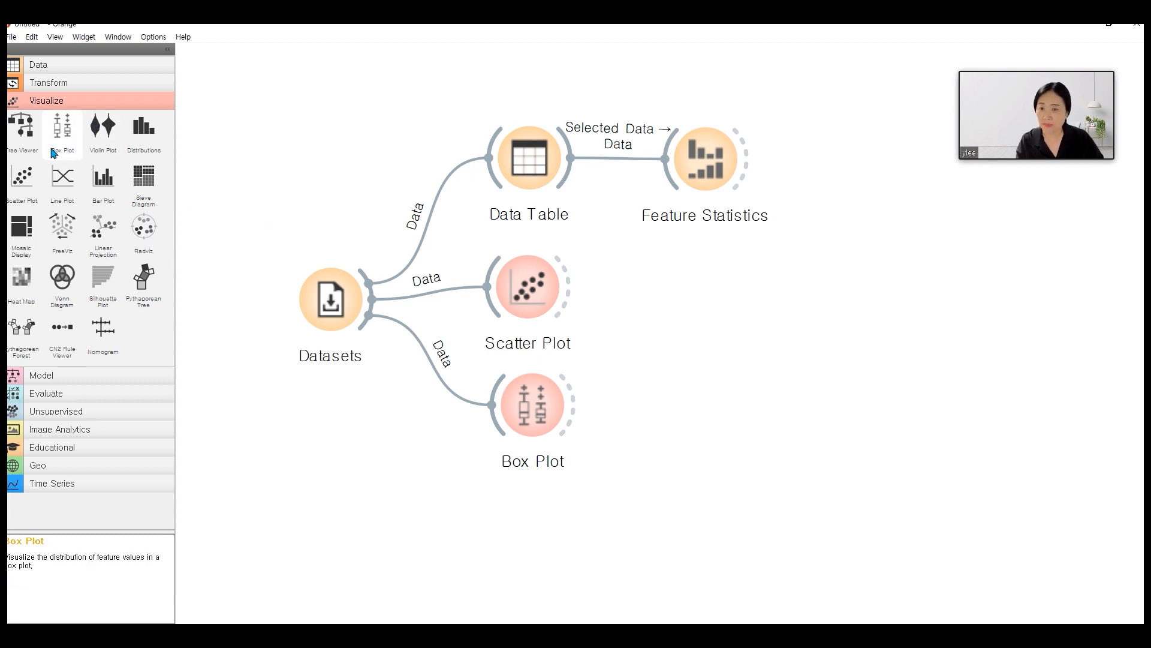
Show the available Transform widgets for filtering the dataset
{"action": "left_click", "coordinate": [76, 88]}
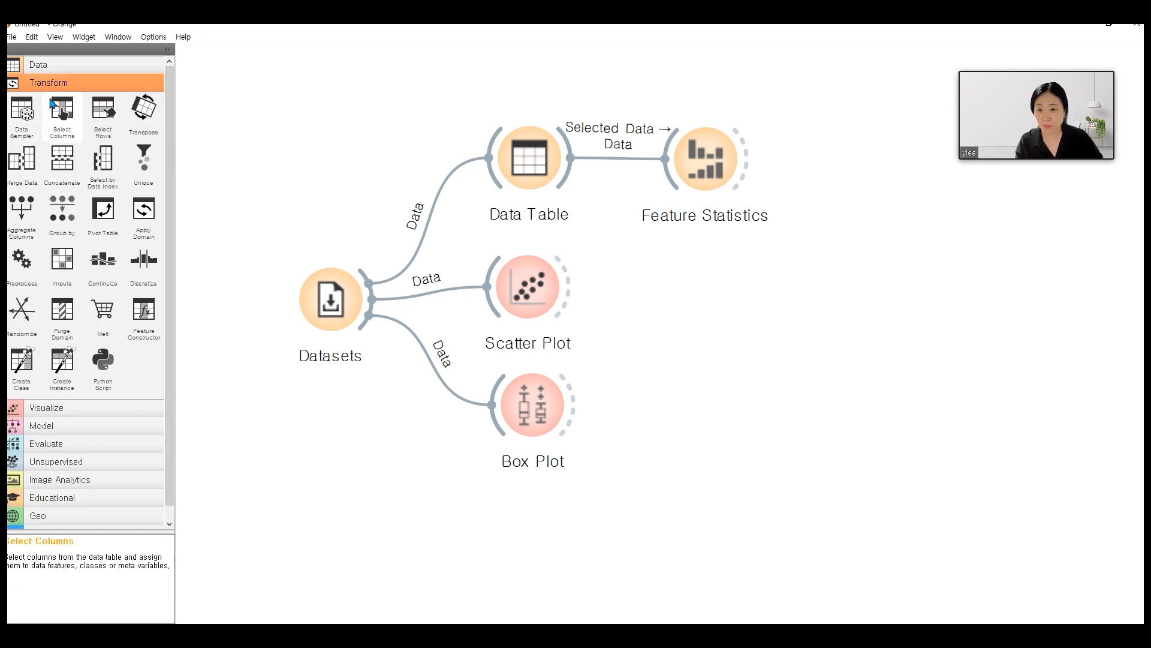
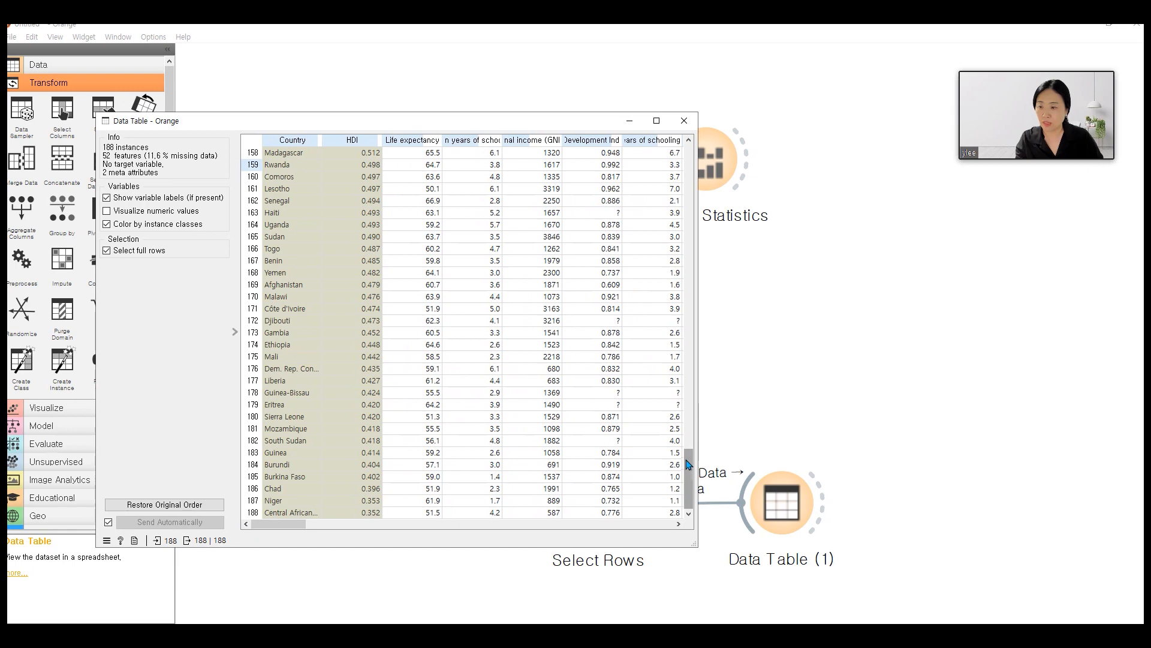
Bring the filtered Data Table (1) forward and examine the HDI ranking of Norway, Canada, the United States, Japan and Korea
{"action": "key", "text": "alt+Tab"}
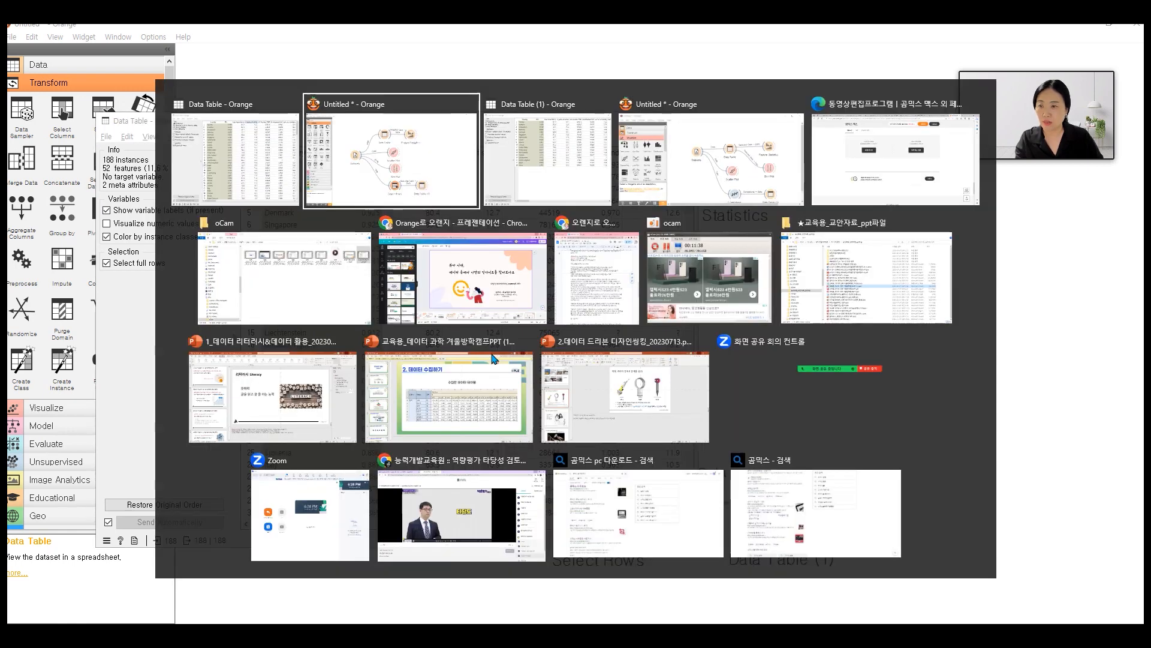
{"action": "left_click", "coordinate": [493, 358]}
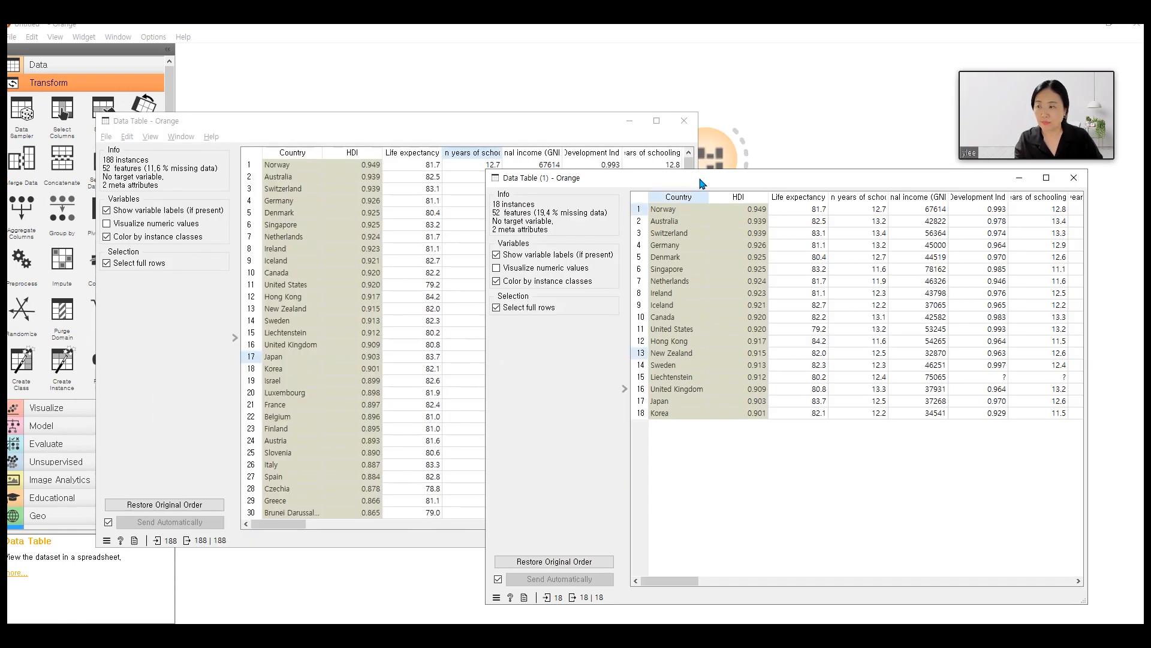
{"action": "left_click_drag", "start_coordinate": [700, 179], "coordinate": [713, 180]}
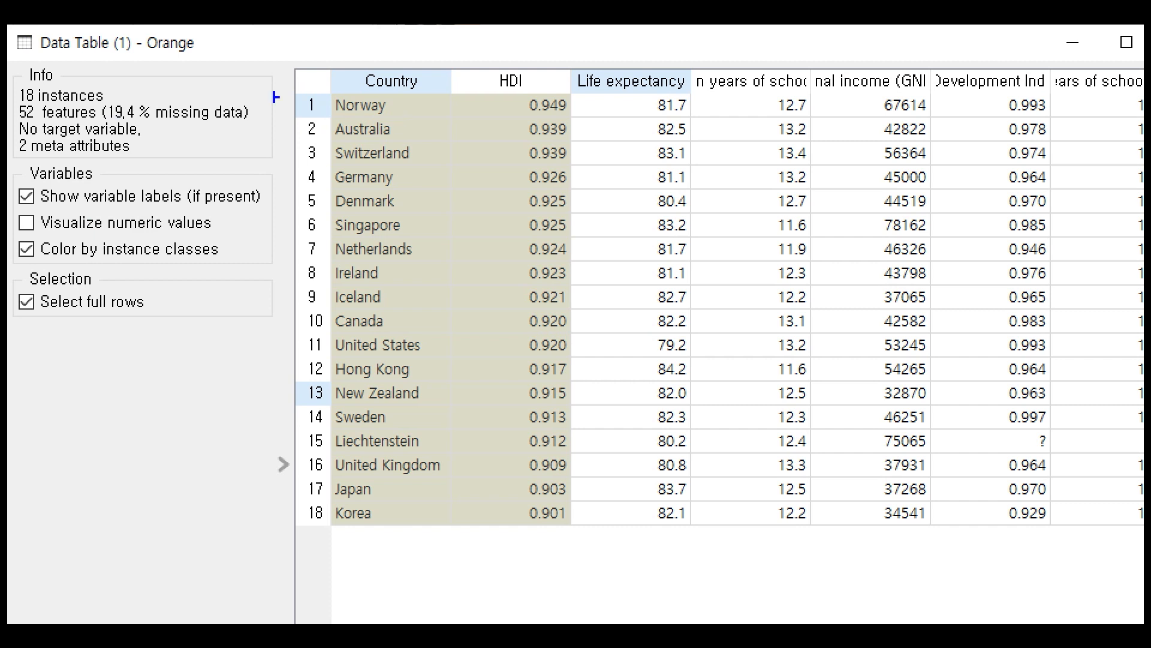
{"action": "left_click_drag", "start_coordinate": [313, 82], "coordinate": [444, 118]}
{"action": "mouse_move", "coordinate": [481, 86]}
{"action": "left_mouse_down"}
{"action": "mouse_move", "coordinate": [565, 100]}
{"action": "mouse_move", "coordinate": [570, 124]}
{"action": "mouse_move", "coordinate": [594, 126]}
{"action": "left_mouse_up"}
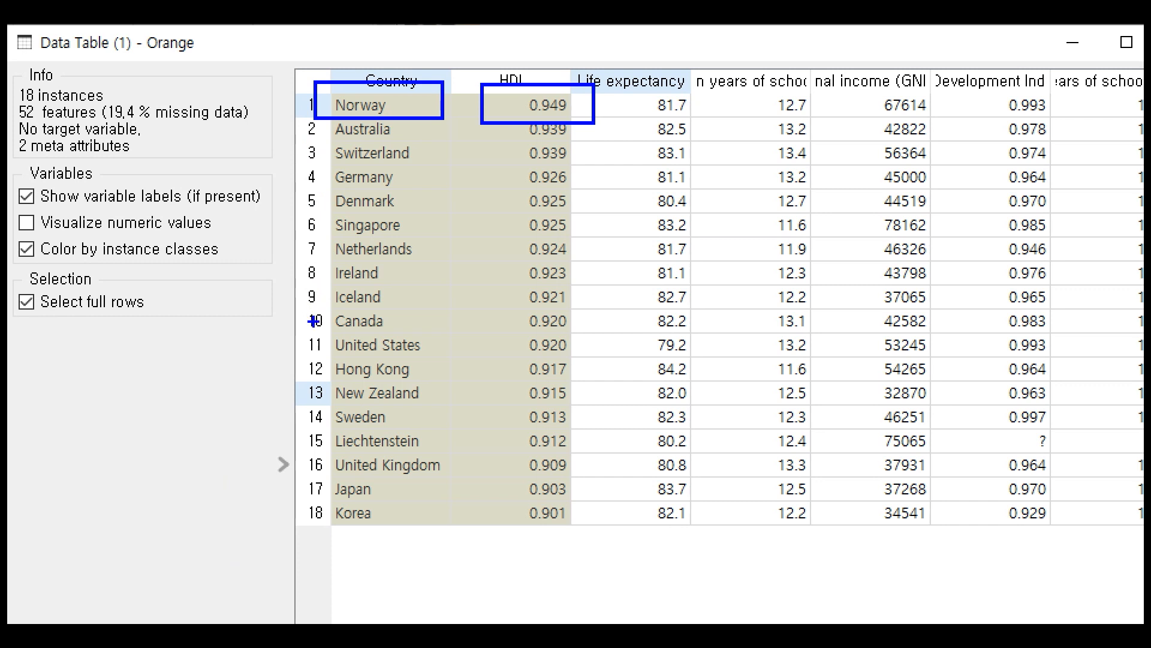
{"action": "left_click_drag", "start_coordinate": [321, 306], "coordinate": [444, 361]}
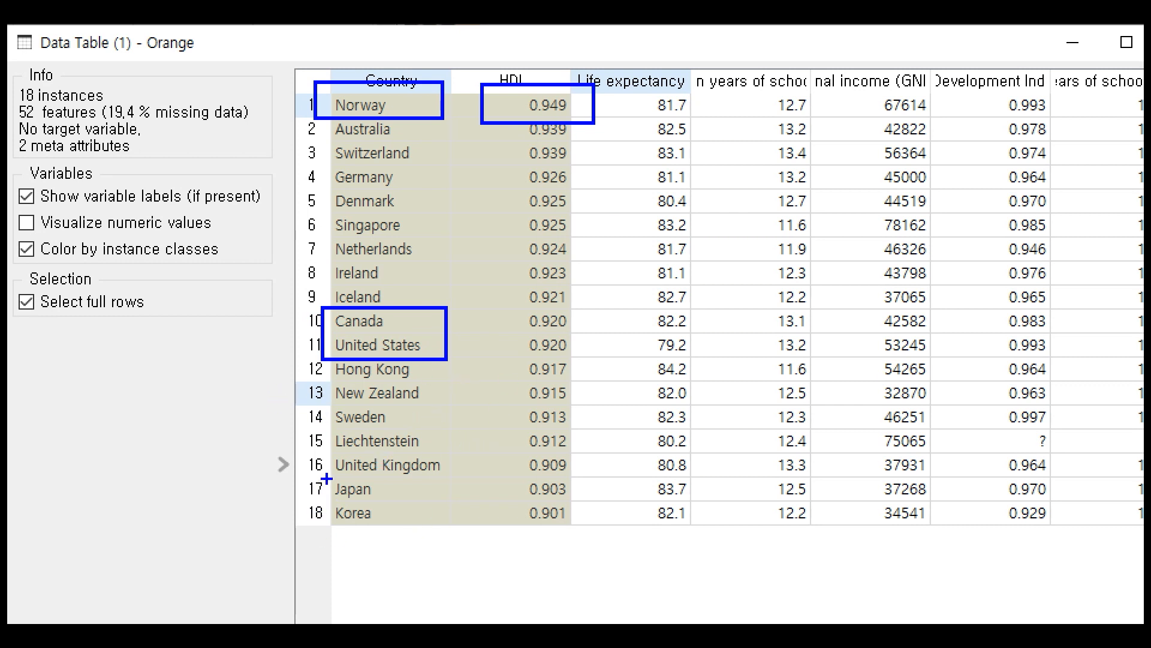
{"action": "mouse_move", "coordinate": [325, 478]}
{"action": "left_mouse_down"}
{"action": "mouse_move", "coordinate": [355, 502]}
{"action": "mouse_move", "coordinate": [498, 527]}
{"action": "mouse_move", "coordinate": [579, 527]}
{"action": "left_mouse_up"}
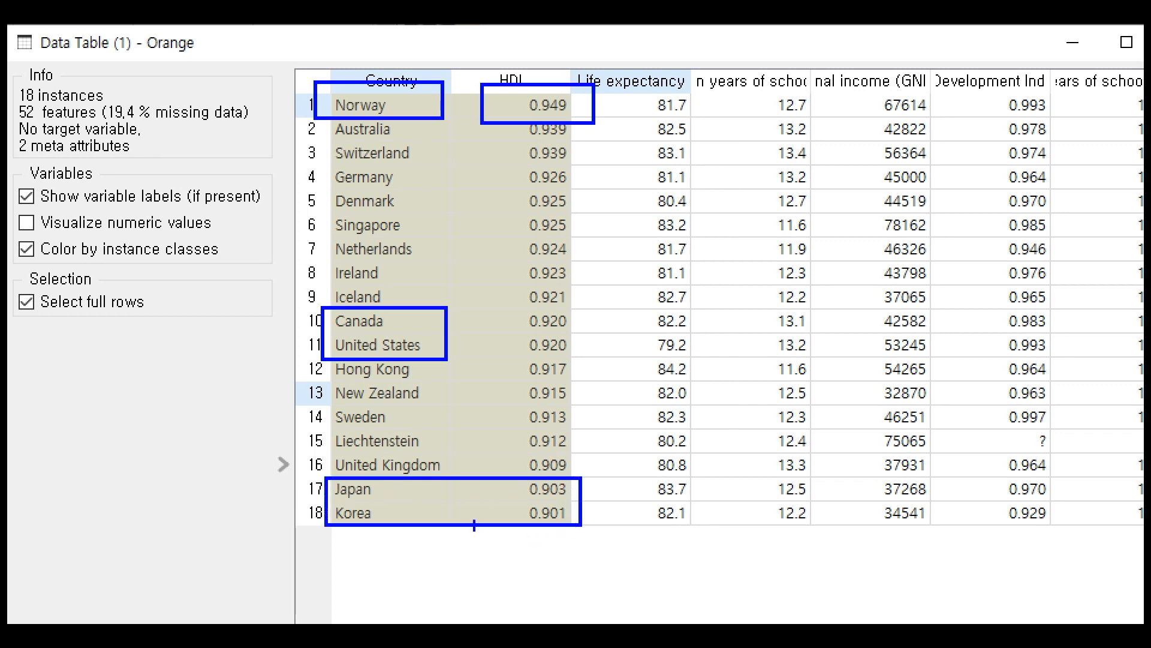
{"action": "key", "text": "Escape"}
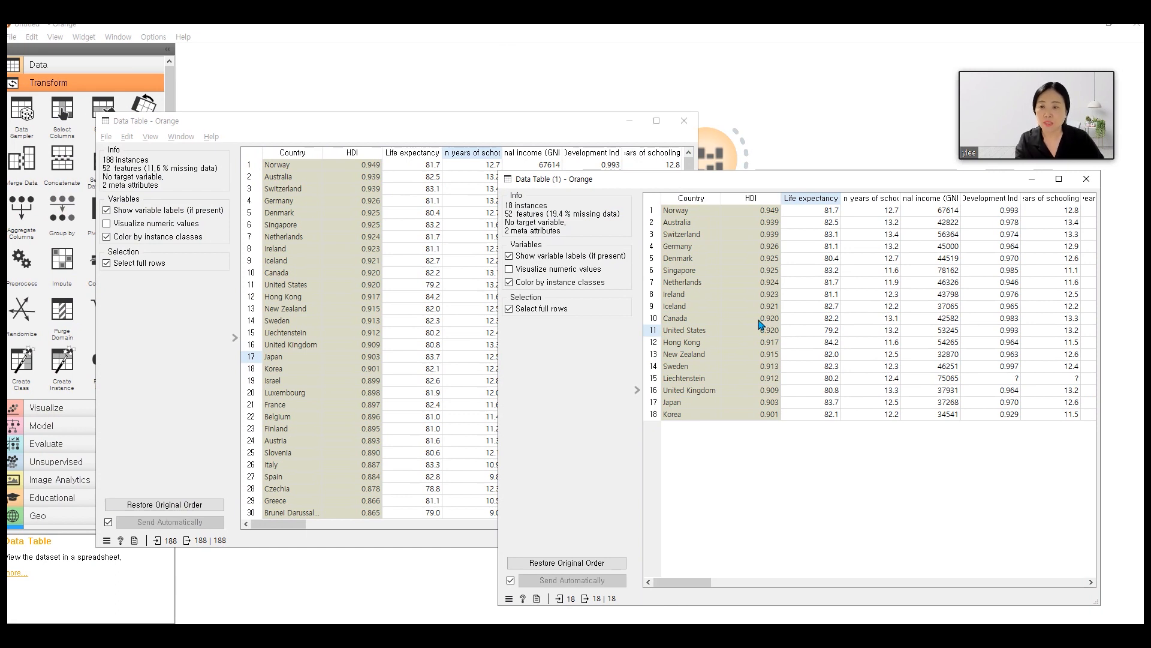
Examine Norway's life expectancy, schooling, income and development values against HDI in the filtered table, and close both data tables
{"action": "left_click_drag", "start_coordinate": [864, 180], "coordinate": [721, 172]}
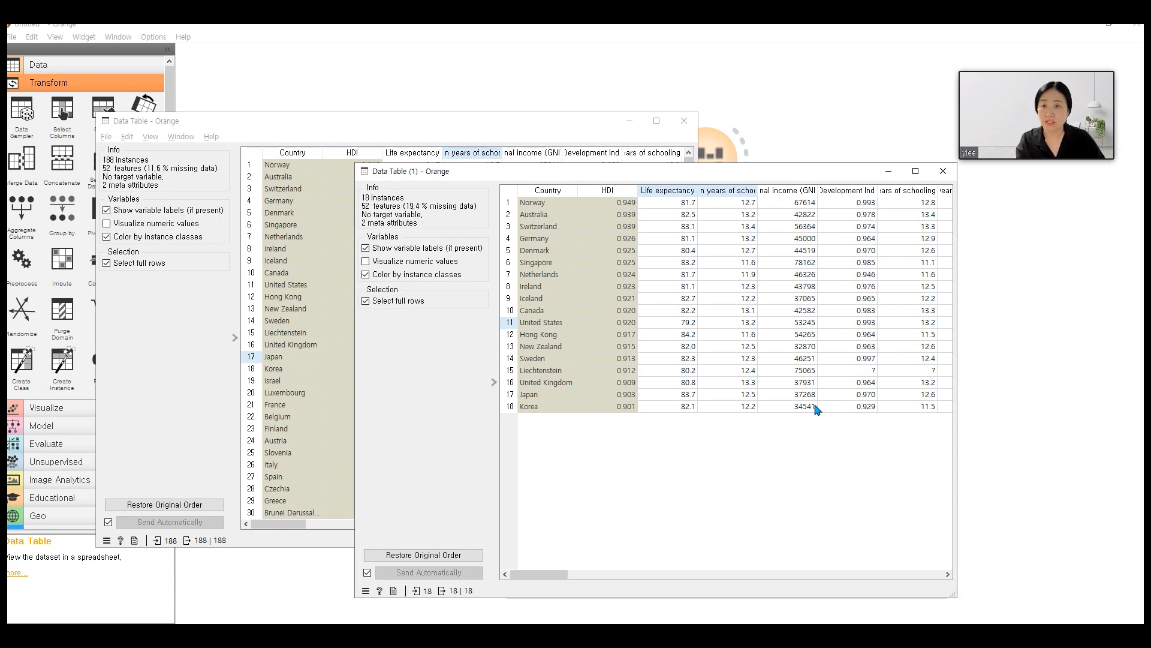
{"action": "key", "text": "ctrl+1"}
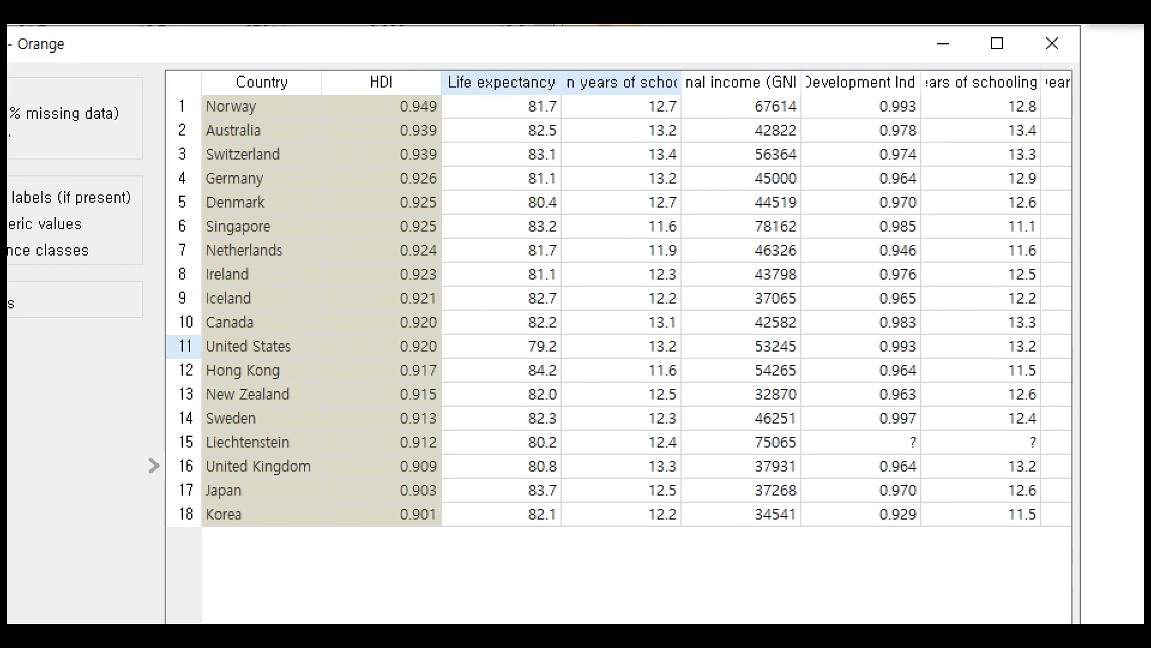
{"action": "left_click", "coordinate": [576, 341]}
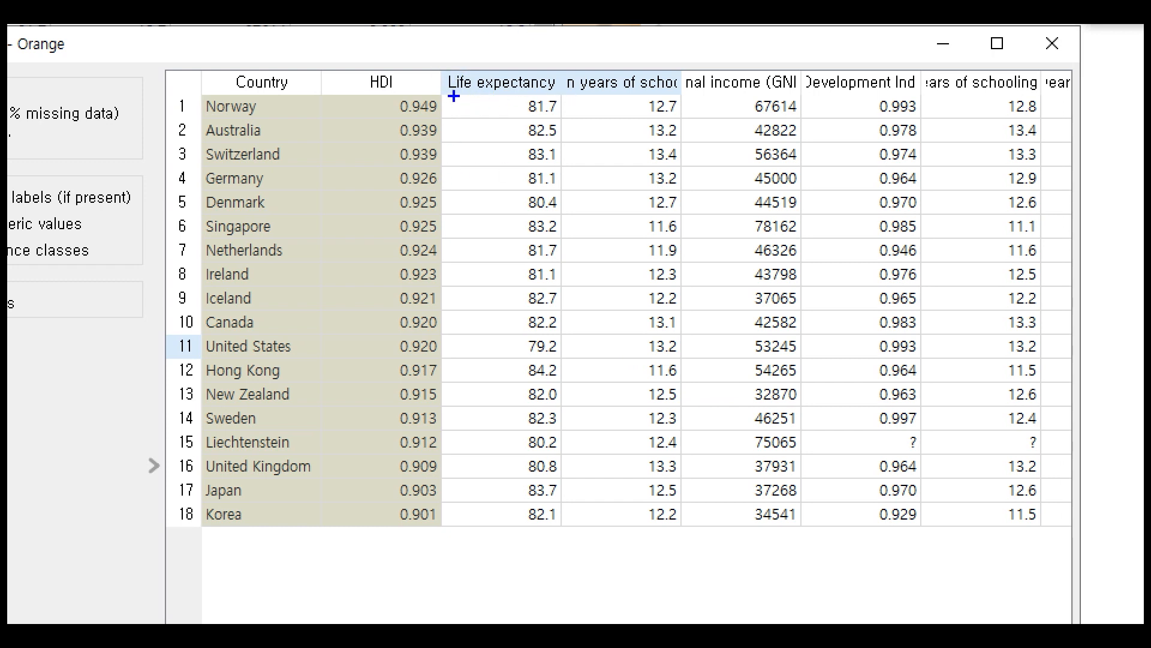
{"action": "left_click_drag", "start_coordinate": [573, 94], "coordinate": [666, 95]}
{"action": "left_click_drag", "start_coordinate": [345, 61], "coordinate": [416, 100]}
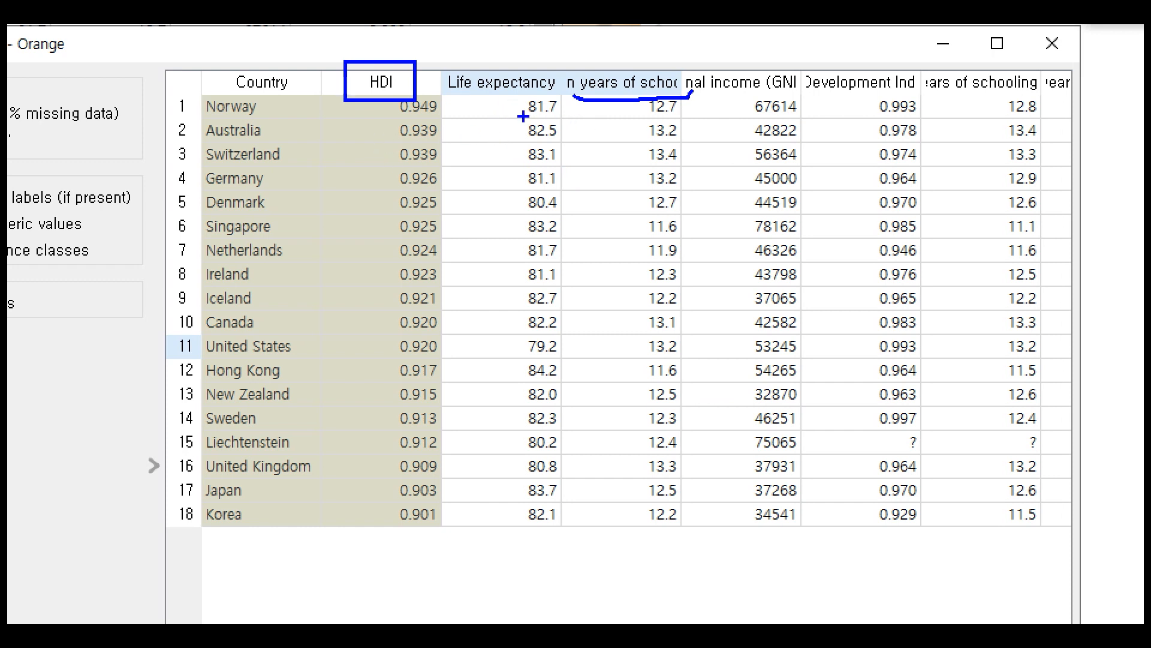
{"action": "mouse_move", "coordinate": [568, 109]}
{"action": "left_mouse_down"}
{"action": "mouse_move", "coordinate": [515, 93]}
{"action": "mouse_move", "coordinate": [594, 122]}
{"action": "mouse_move", "coordinate": [695, 123]}
{"action": "mouse_move", "coordinate": [631, 88]}
{"action": "left_mouse_up"}
{"action": "mouse_move", "coordinate": [736, 119]}
{"action": "left_mouse_down"}
{"action": "mouse_move", "coordinate": [805, 120]}
{"action": "mouse_move", "coordinate": [750, 91]}
{"action": "left_mouse_up"}
{"action": "left_click_drag", "start_coordinate": [869, 119], "coordinate": [1070, 119]}
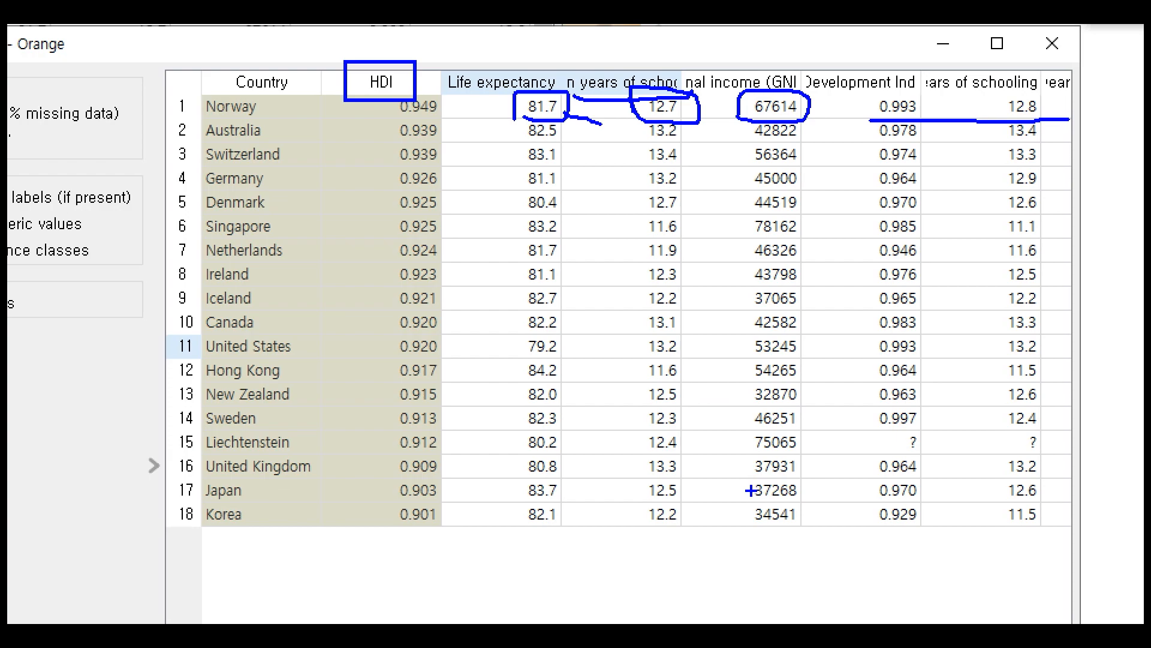
{"action": "key", "text": "Escape"}
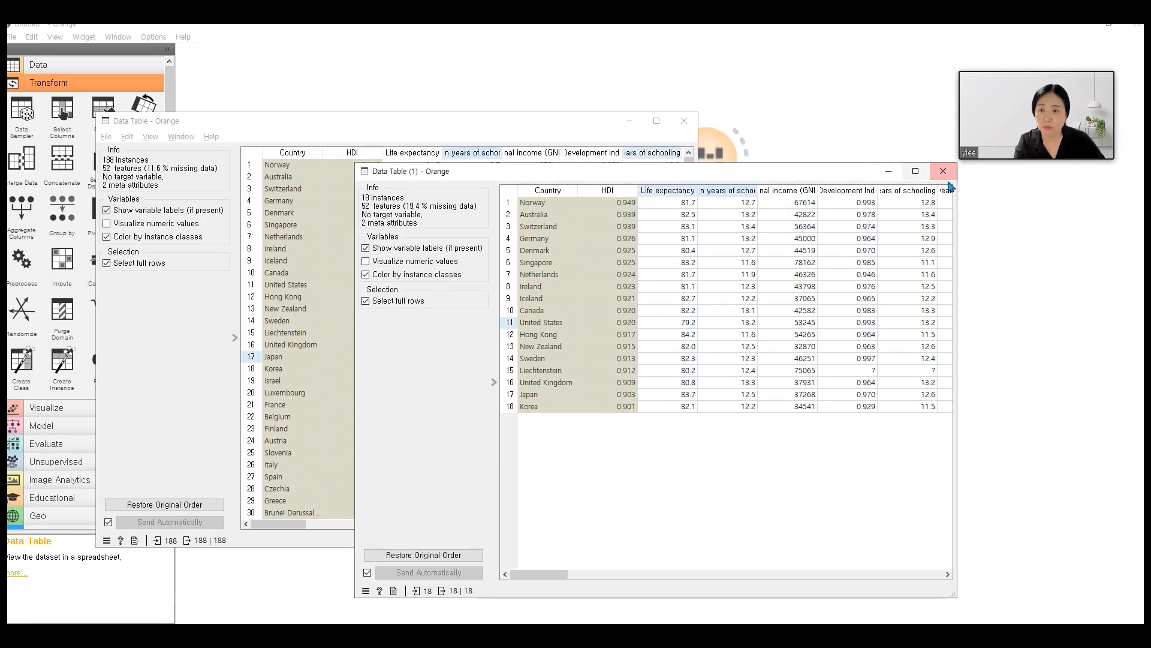
{"action": "left_click", "coordinate": [944, 172]}
{"action": "left_click", "coordinate": [685, 121]}
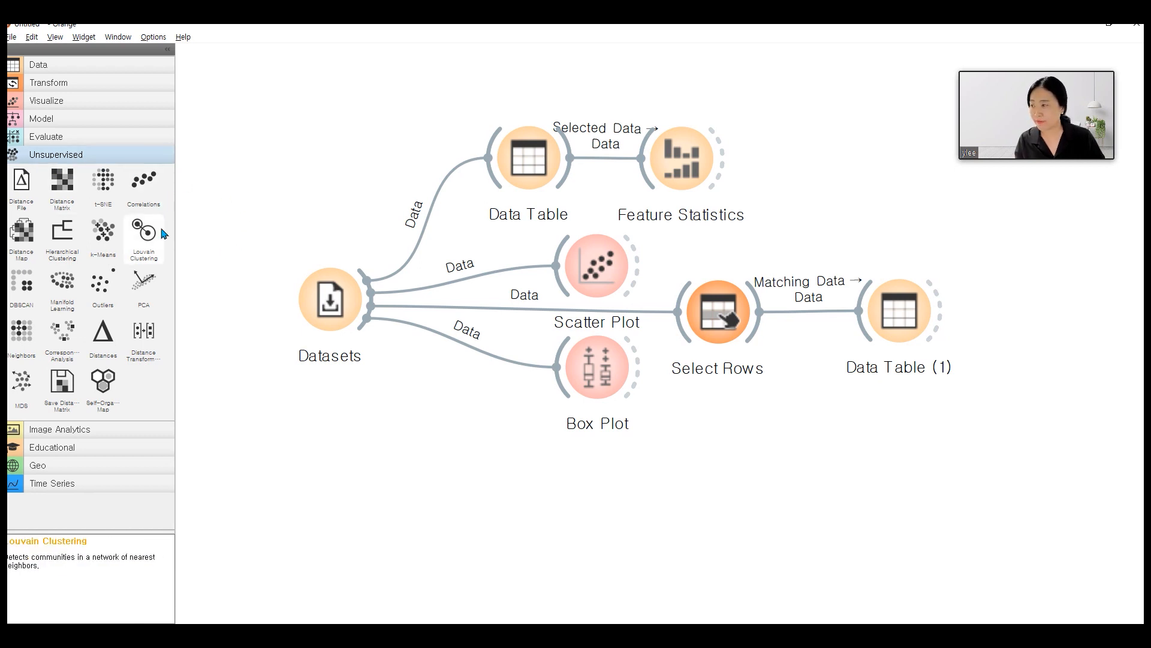
Add a Correlations widget below the Box Plot and connect Datasets to it
{"action": "left_click", "coordinate": [148, 193]}
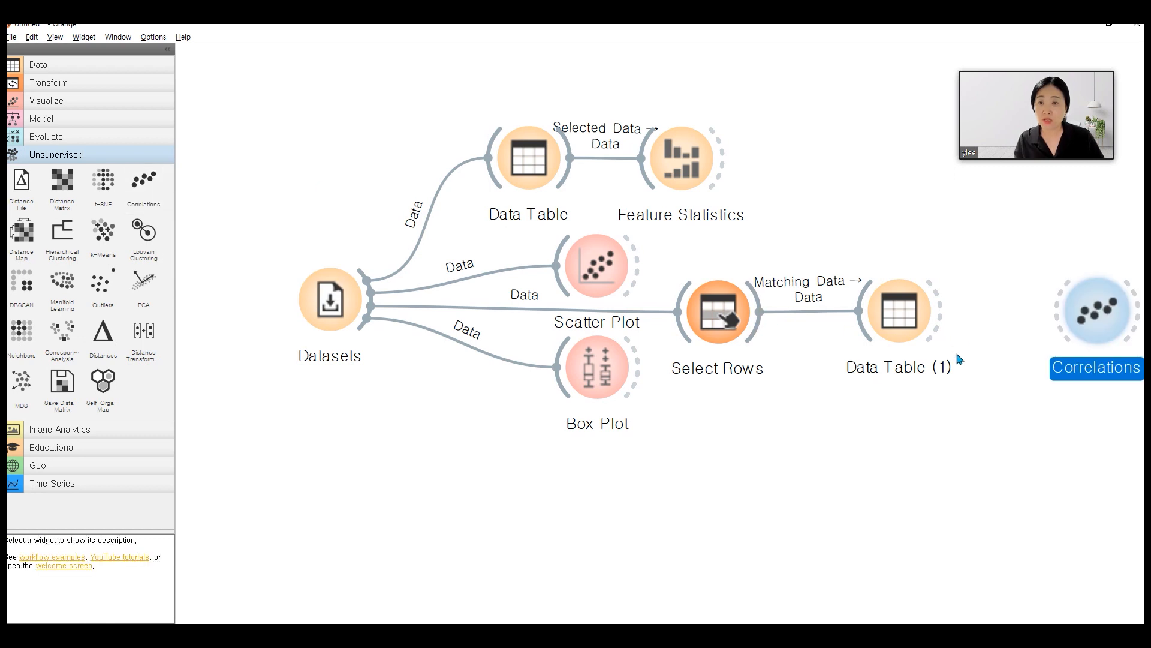
{"action": "left_click_drag", "start_coordinate": [1119, 332], "coordinate": [611, 508]}
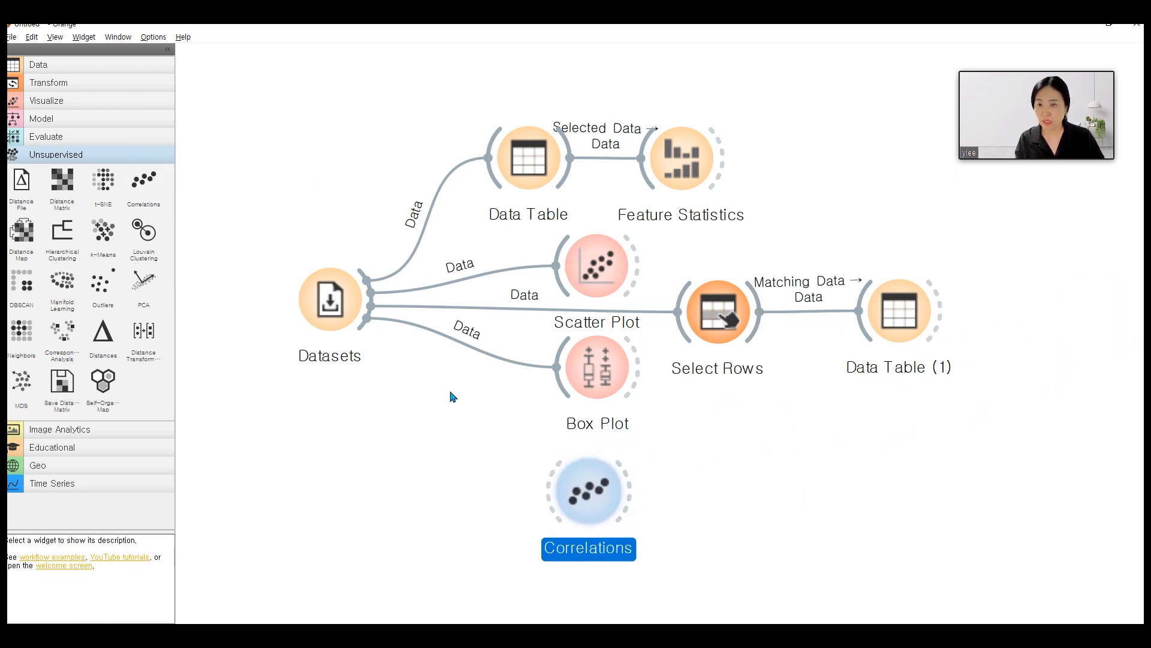
{"action": "left_click_drag", "start_coordinate": [368, 341], "coordinate": [564, 488]}
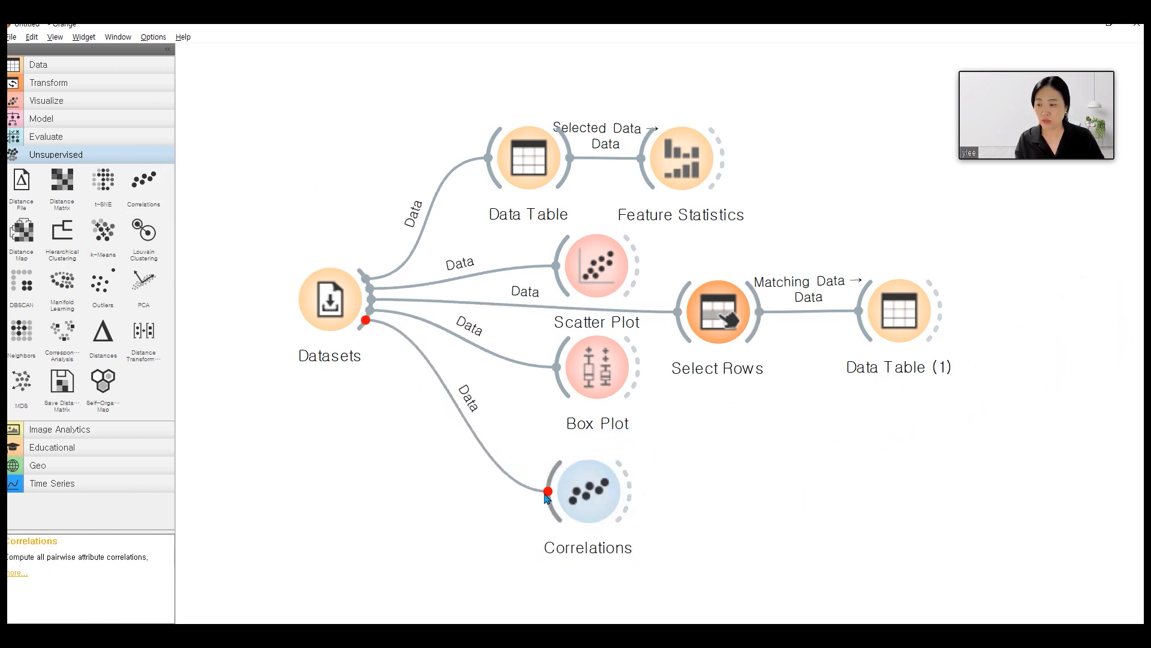
Open the Correlations widget and enlarge its window to show more of the Pearson correlation list
{"action": "left_click", "coordinate": [600, 493]}
{"action": "double_click", "coordinate": [600, 493]}
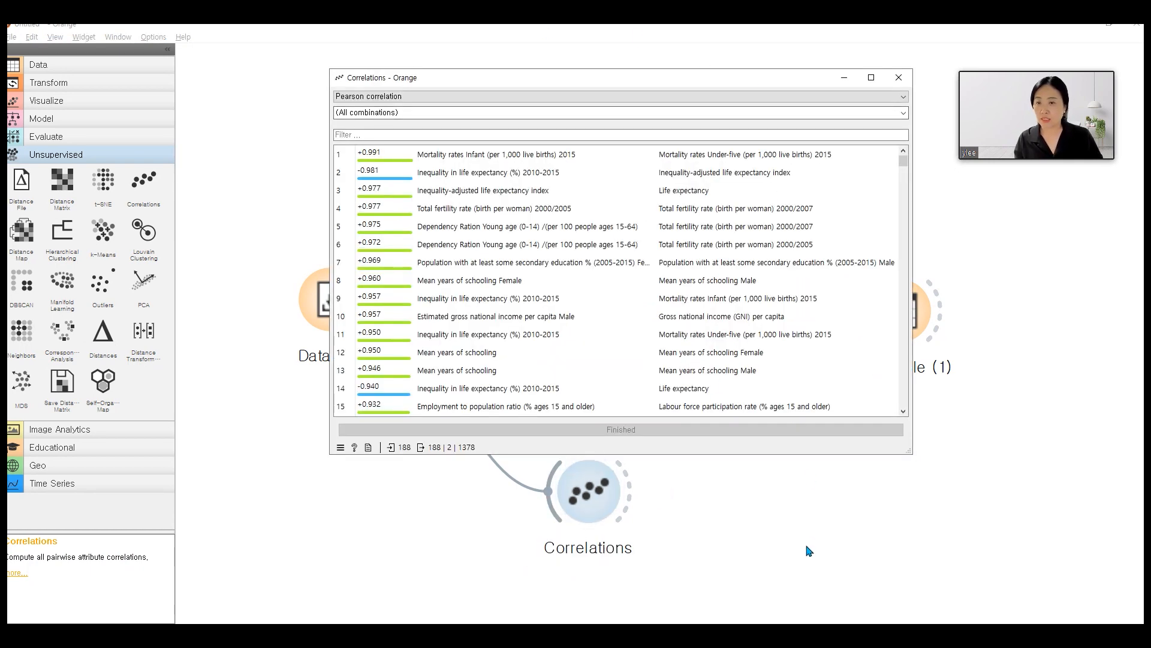
{"action": "left_click_drag", "start_coordinate": [654, 82], "coordinate": [643, 110]}
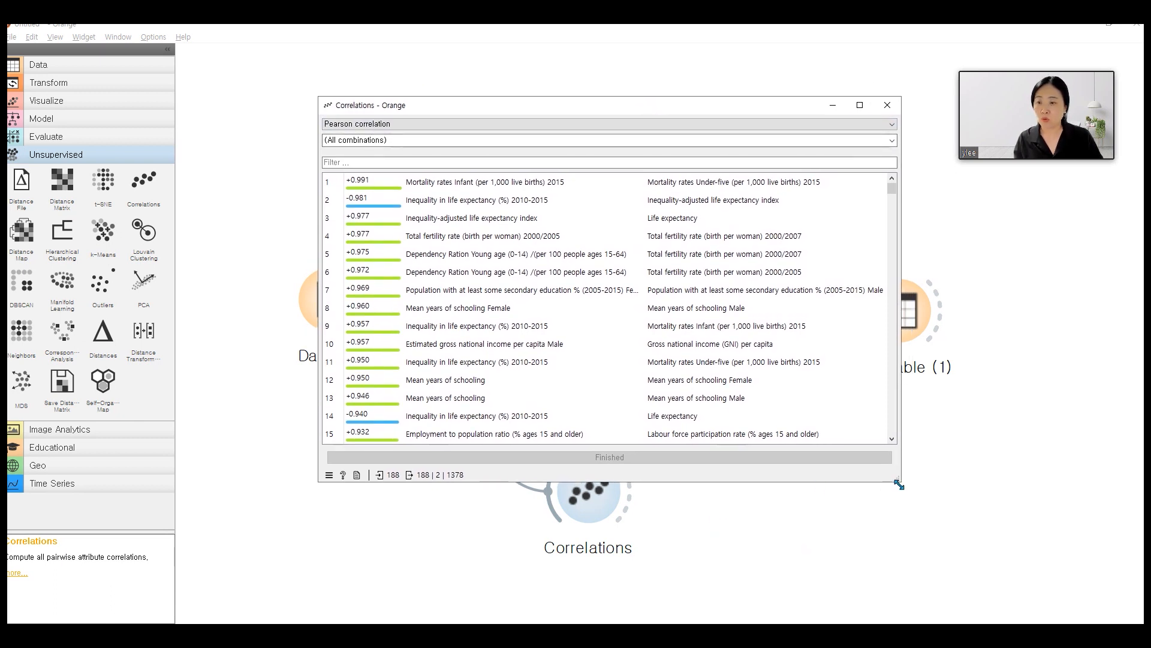
{"action": "left_click_drag", "start_coordinate": [898, 484], "coordinate": [953, 528]}
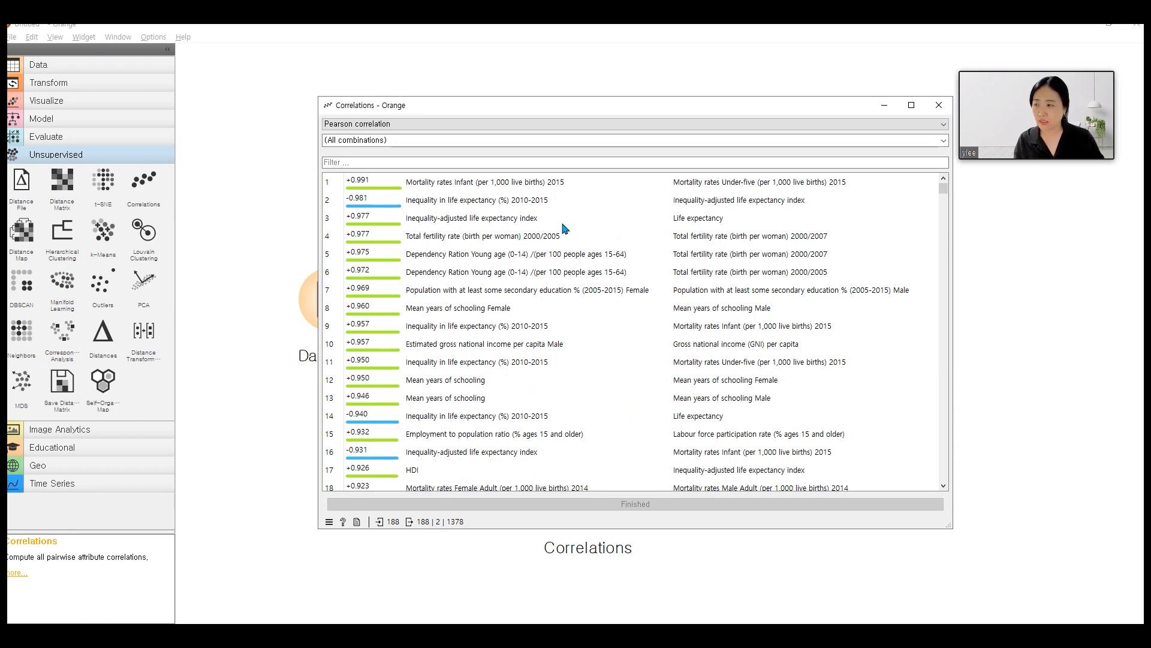
Examine HDI's correlations with the inequality-adjusted life expectancy index, inequality in life expectancy, mean years of schooling and life expectancy
{"action": "left_click", "coordinate": [488, 477]}
{"action": "scroll", "coordinate": [594, 403], "scroll_direction": "down", "scroll_amount": 2}
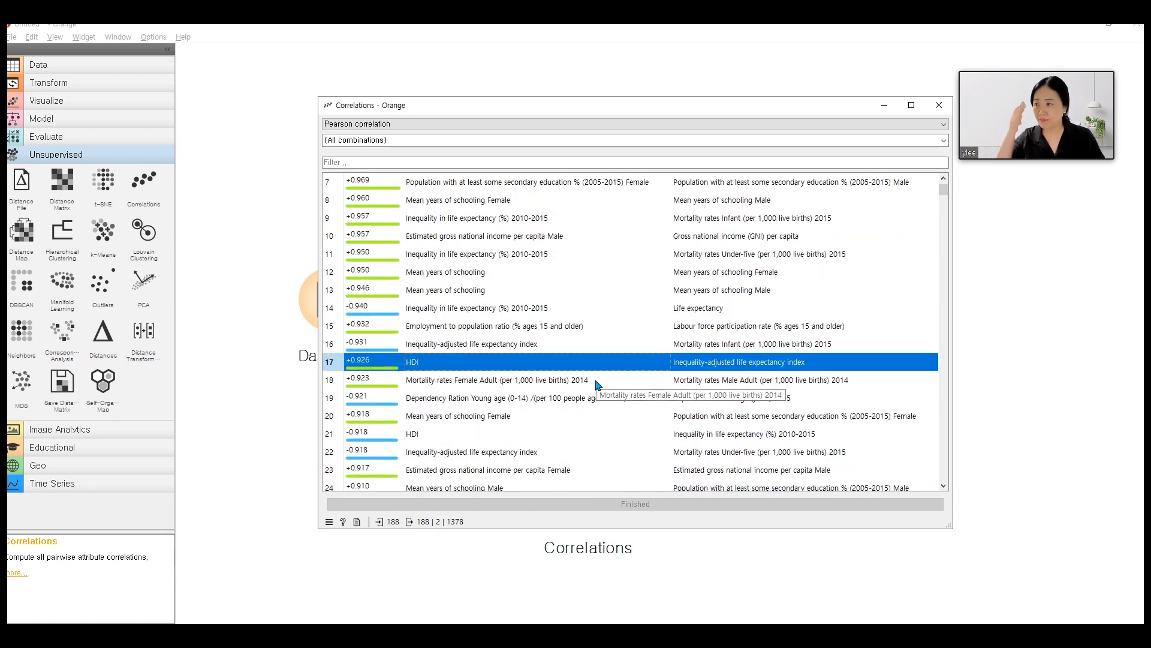
{"action": "scroll", "coordinate": [528, 327], "scroll_direction": "down", "scroll_amount": 1}
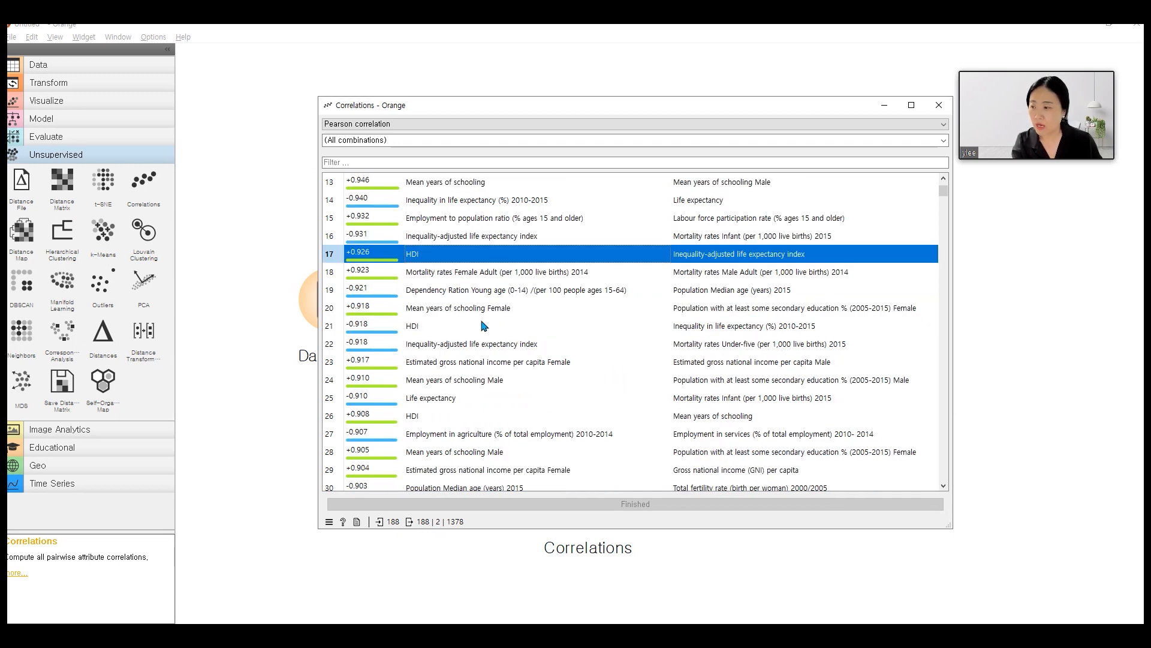
{"action": "left_click", "coordinate": [473, 332]}
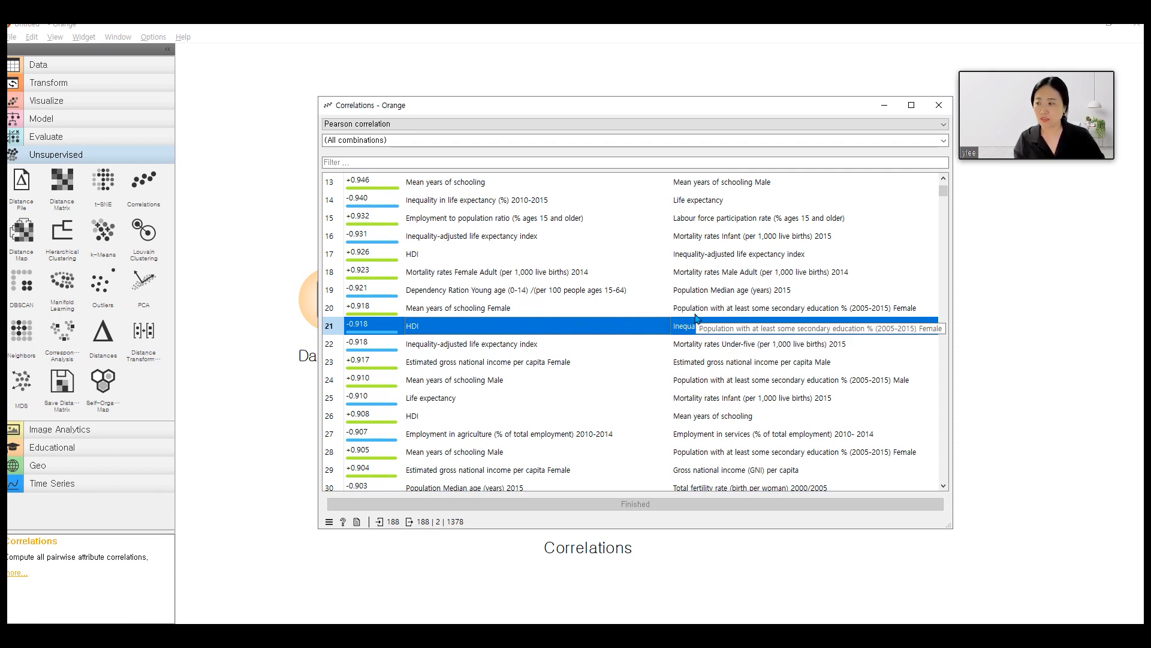
{"action": "left_click", "coordinate": [545, 430]}
{"action": "left_click", "coordinate": [553, 420]}
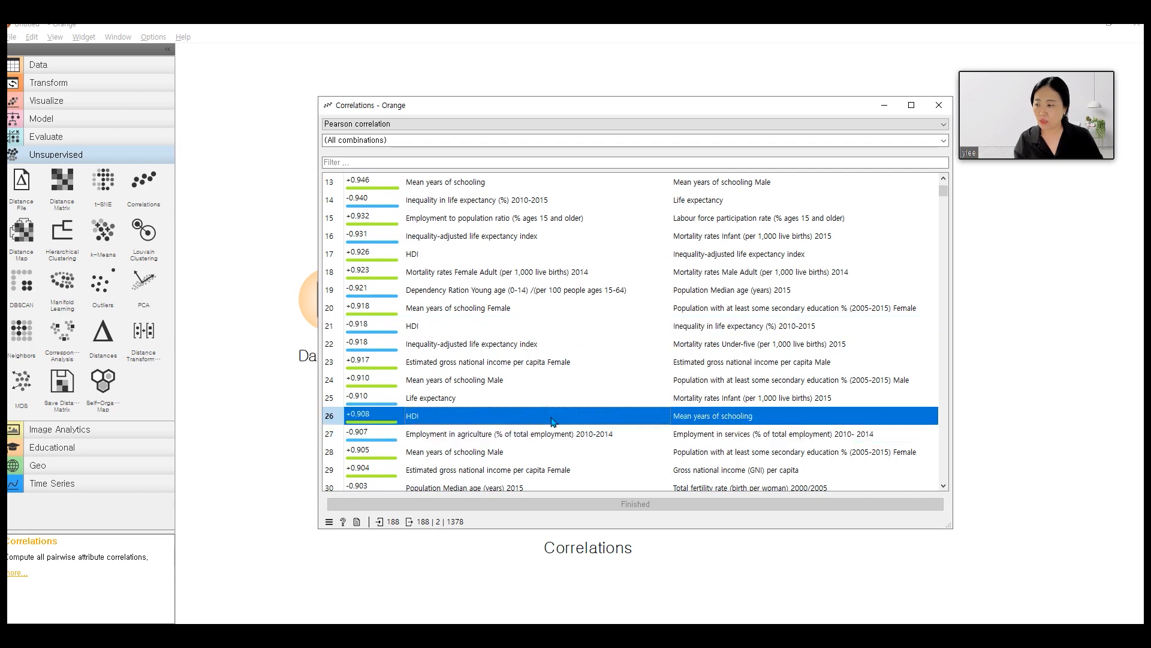
{"action": "scroll", "coordinate": [553, 420], "scroll_direction": "down", "scroll_amount": 1}
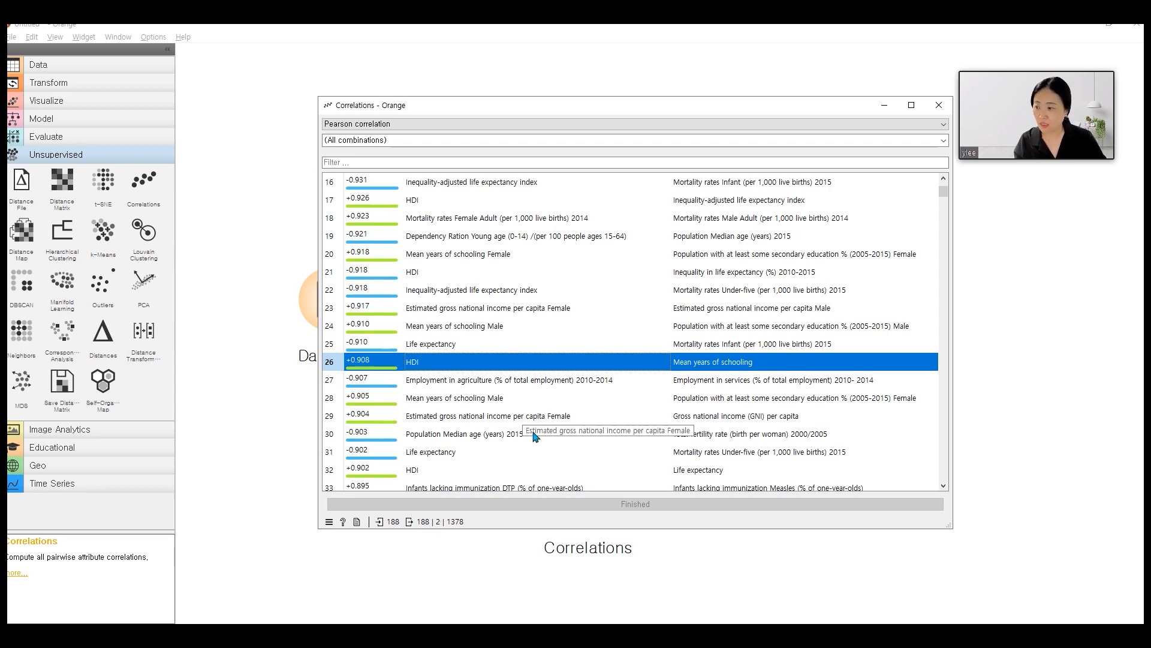
{"action": "left_click", "coordinate": [555, 471]}
Examine HDI's correlations with infant mortality rates, mean years of schooling Female and total fertility rate 2000/2005
{"action": "scroll", "coordinate": [556, 469], "scroll_direction": "down", "scroll_amount": 2}
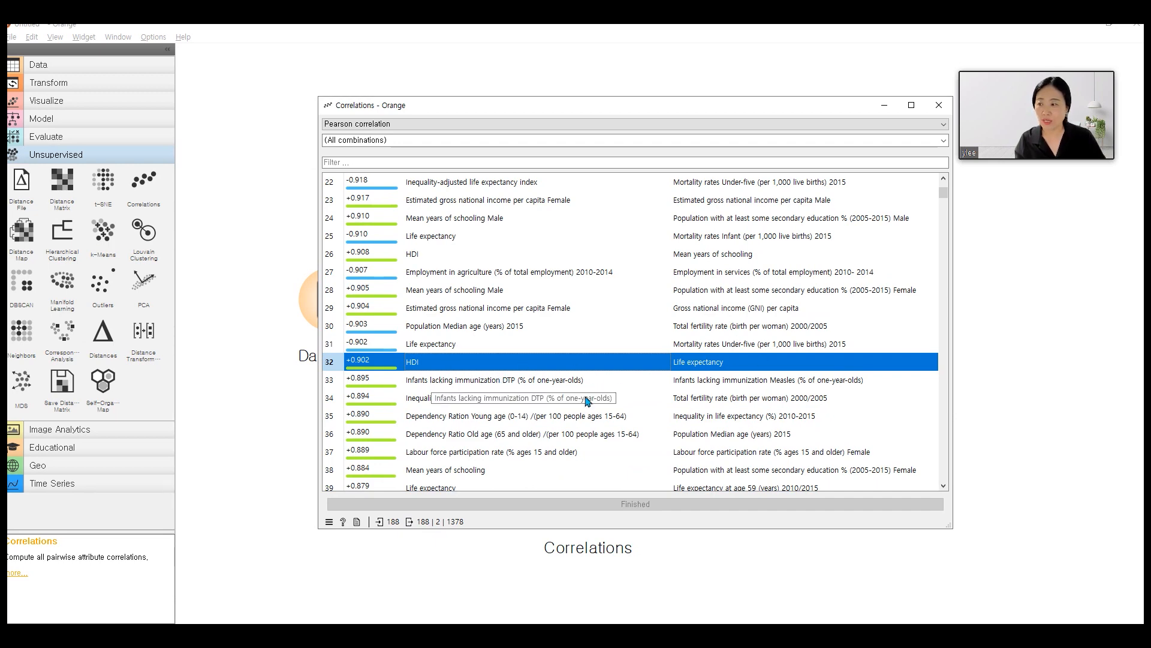
{"action": "scroll", "coordinate": [541, 401], "scroll_direction": "down", "scroll_amount": 2}
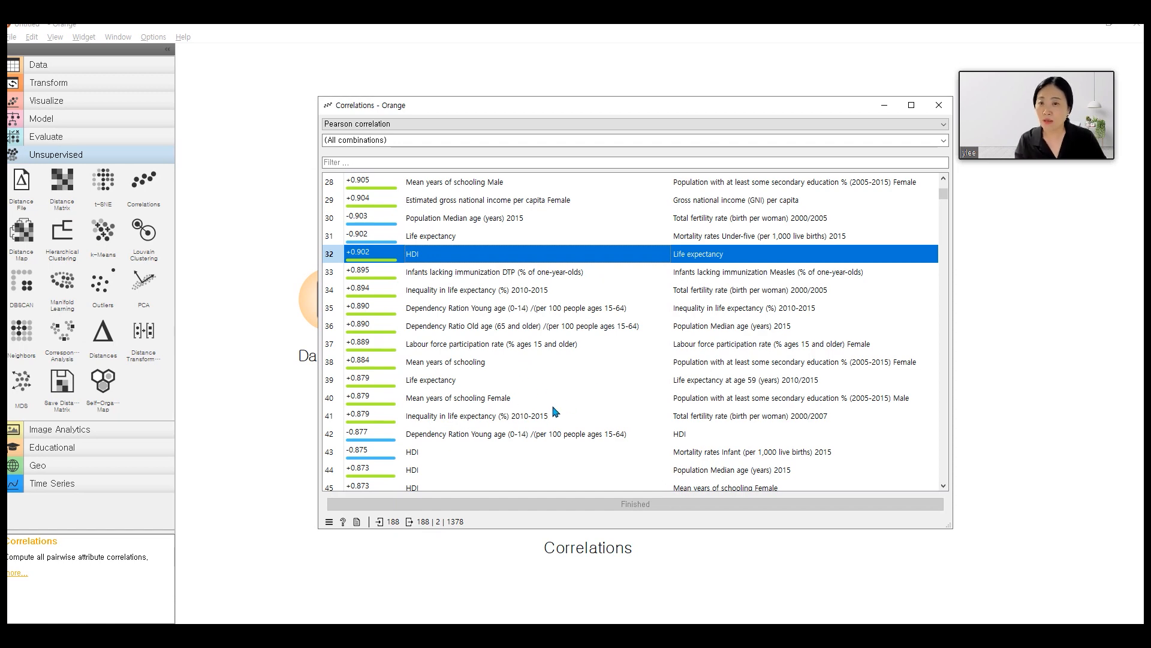
{"action": "scroll", "coordinate": [566, 424], "scroll_direction": "down", "scroll_amount": 1}
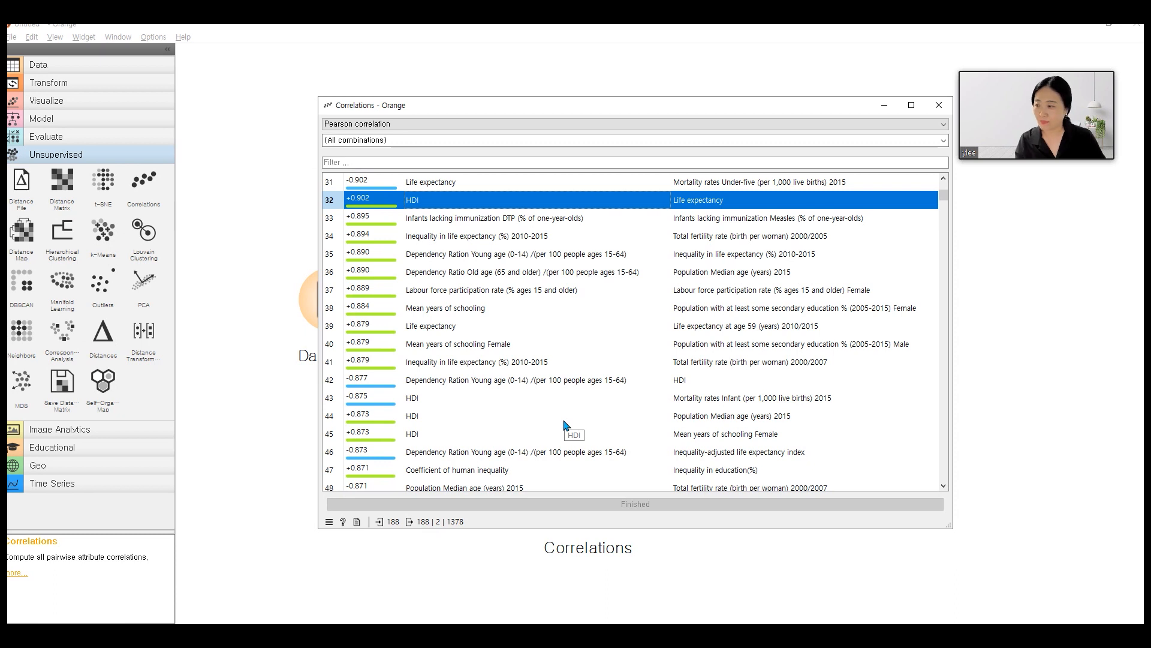
{"action": "left_click", "coordinate": [557, 402]}
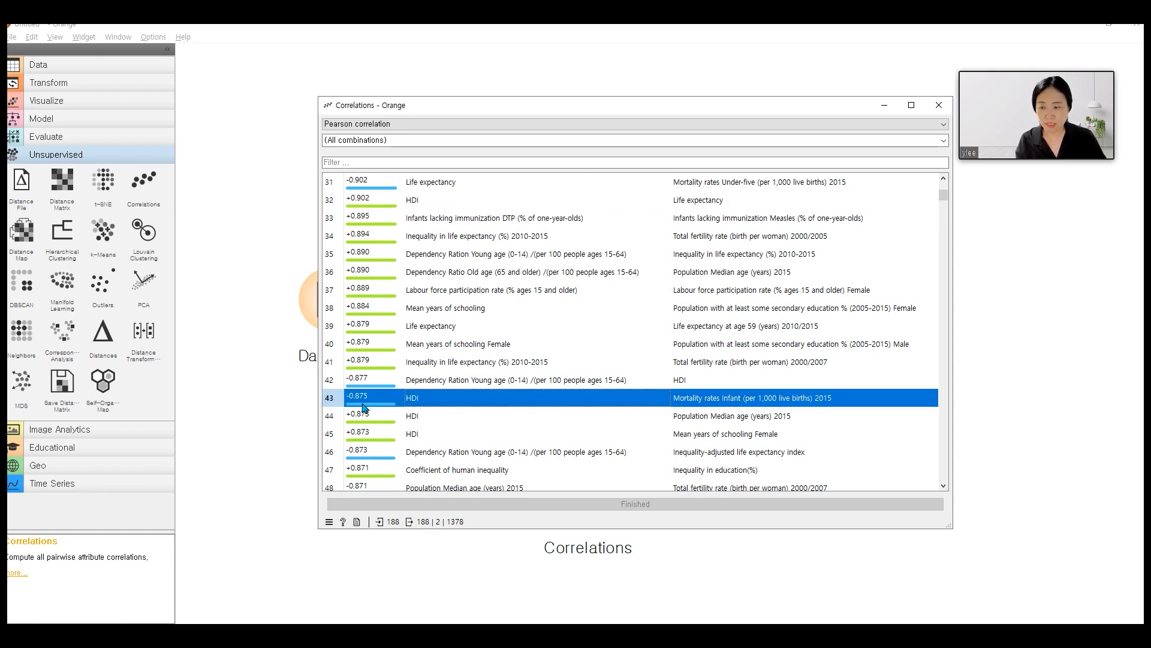
{"action": "scroll", "coordinate": [720, 425], "scroll_direction": "down", "scroll_amount": 1}
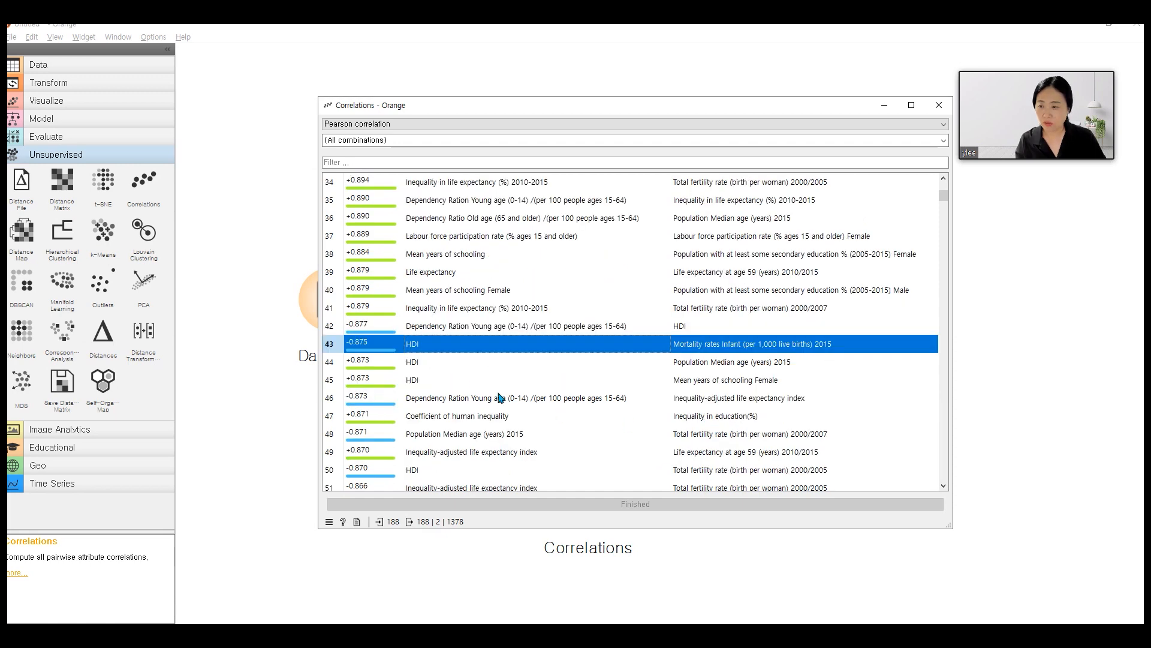
{"action": "left_click", "coordinate": [468, 386]}
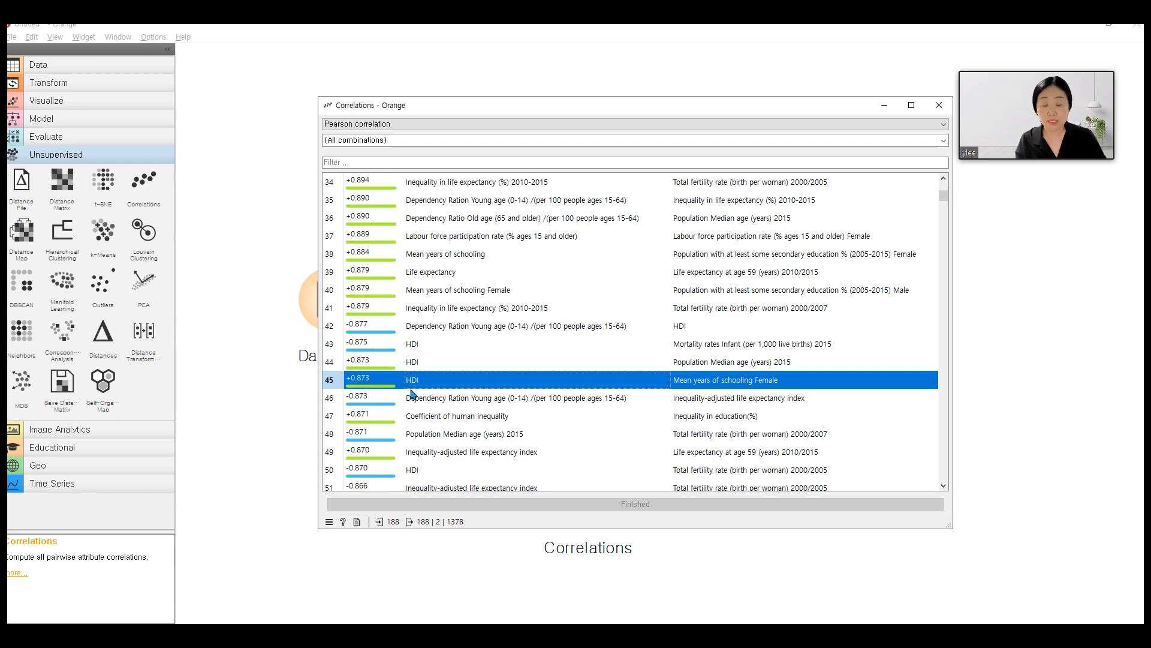
{"action": "scroll", "coordinate": [470, 394], "scroll_direction": "down", "scroll_amount": 2}
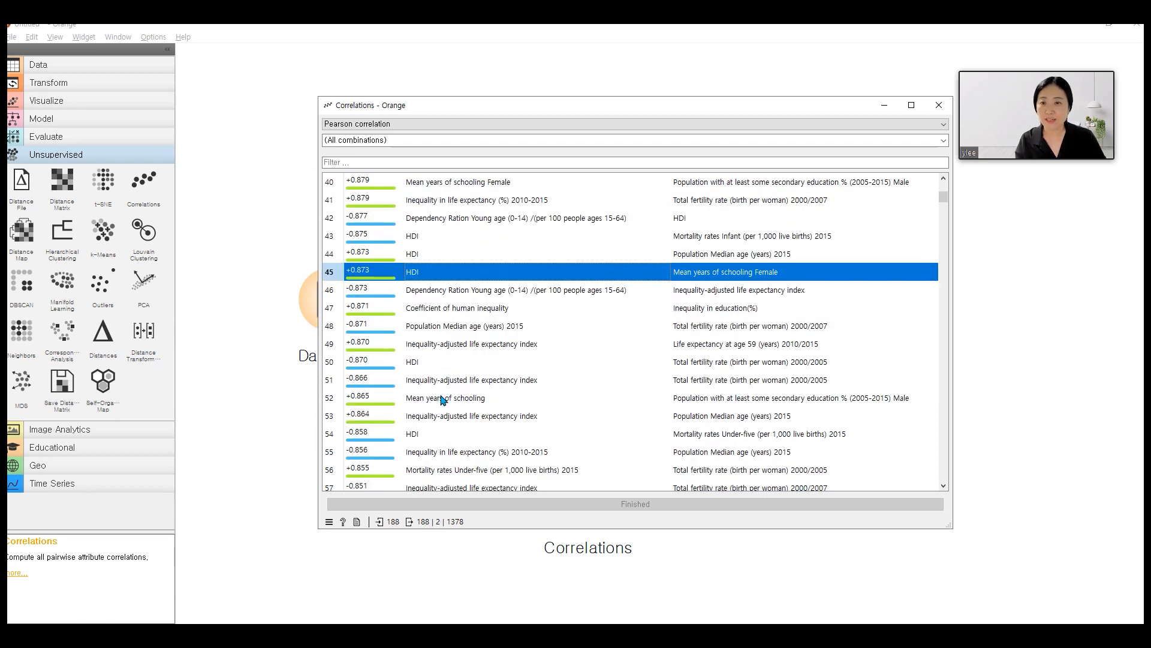
{"action": "left_click", "coordinate": [486, 363]}
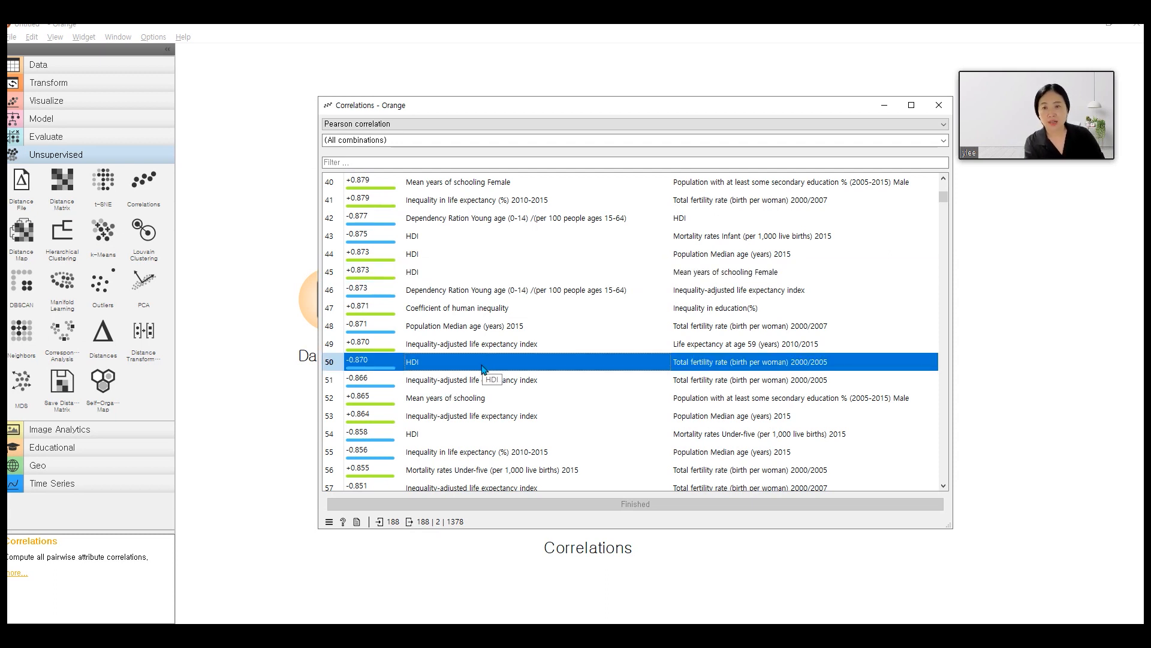